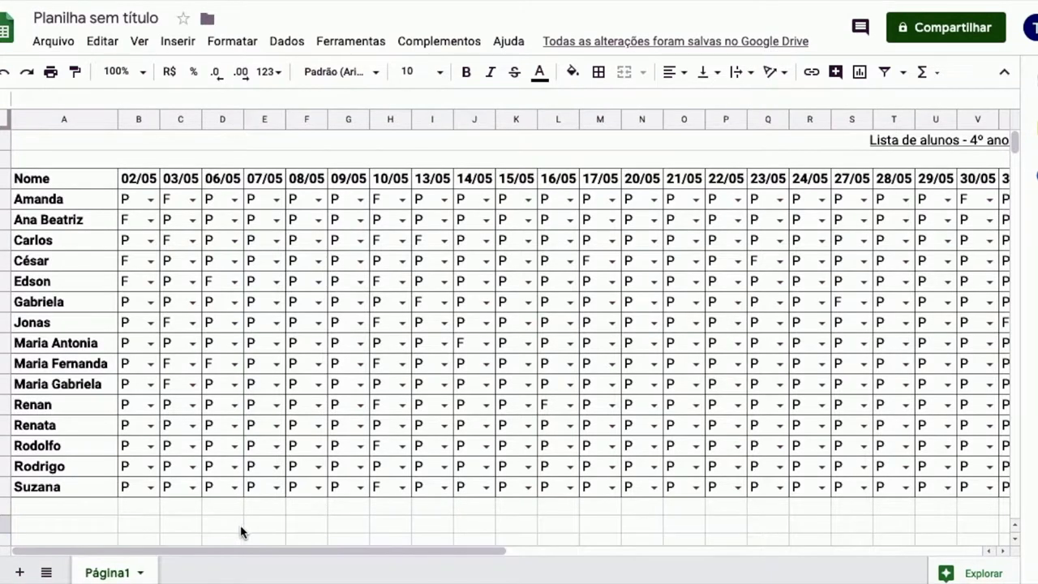
- Select the attendance grid B4:AQ18, covering all 15 students from 02/05 to 28/06
{"action": "left_click", "coordinate": [128, 201]}
{"action": "left_click_drag", "start_coordinate": [128, 201], "coordinate": [1028, 491]}
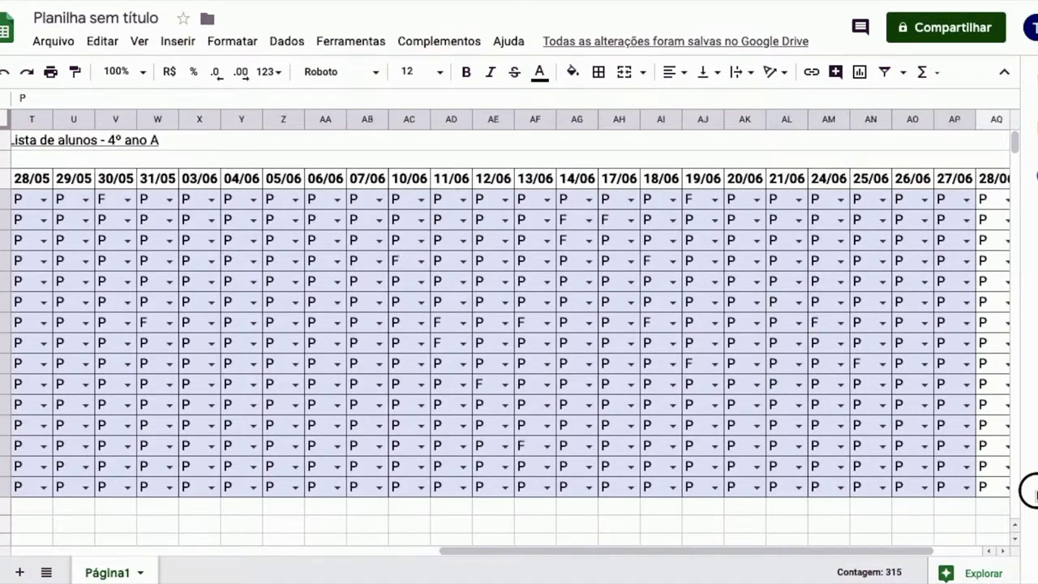
{"action": "left_click_drag", "start_coordinate": [1029, 491], "coordinate": [888, 497]}
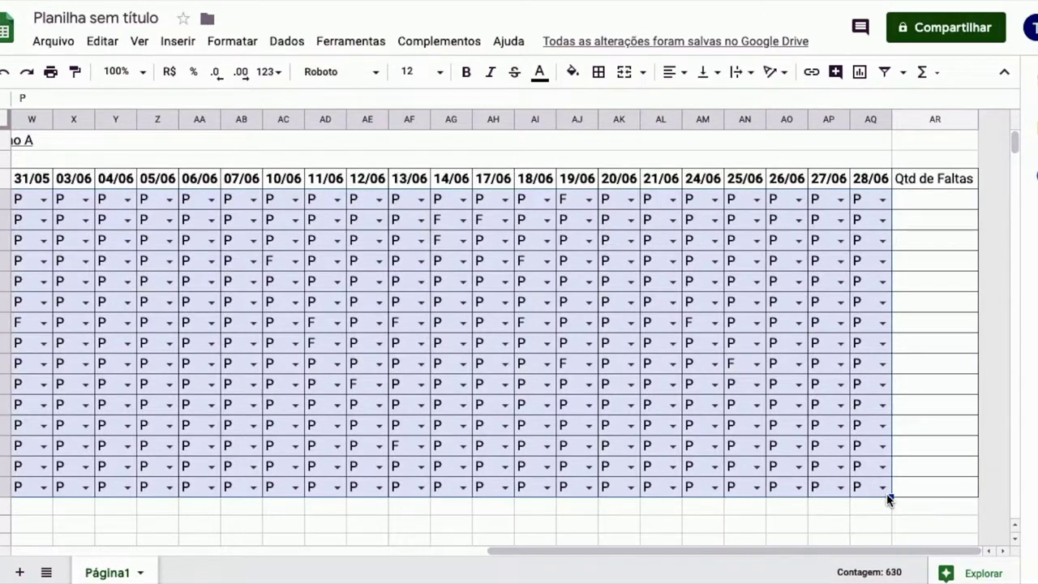
{"action": "left_click_drag", "start_coordinate": [541, 551], "coordinate": [35, 554]}
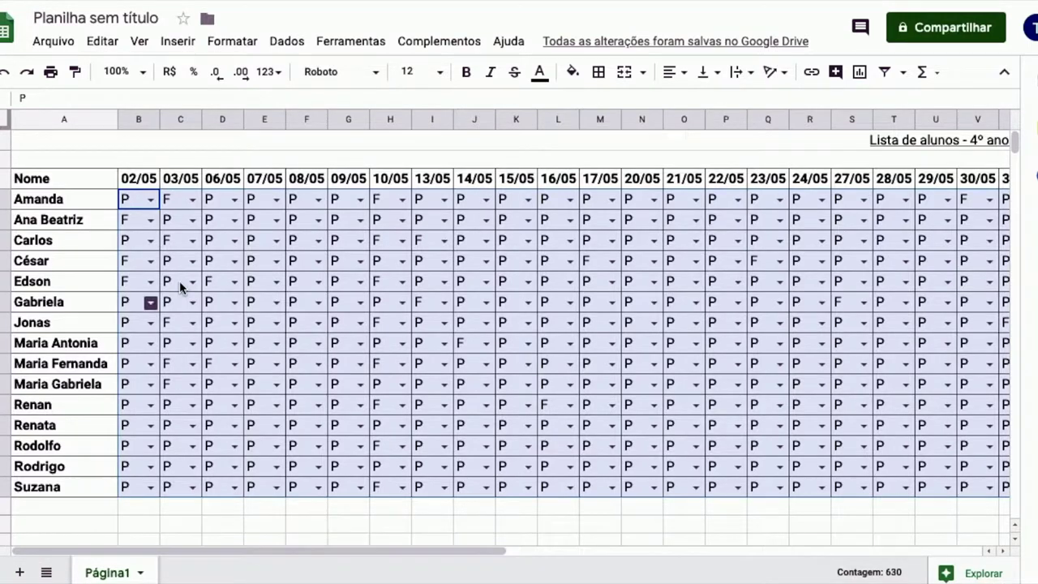
- Start a single-colour conditional formatting rule (Cor única) that applies to B4:AQ18
{"action": "left_click", "coordinate": [233, 44]}
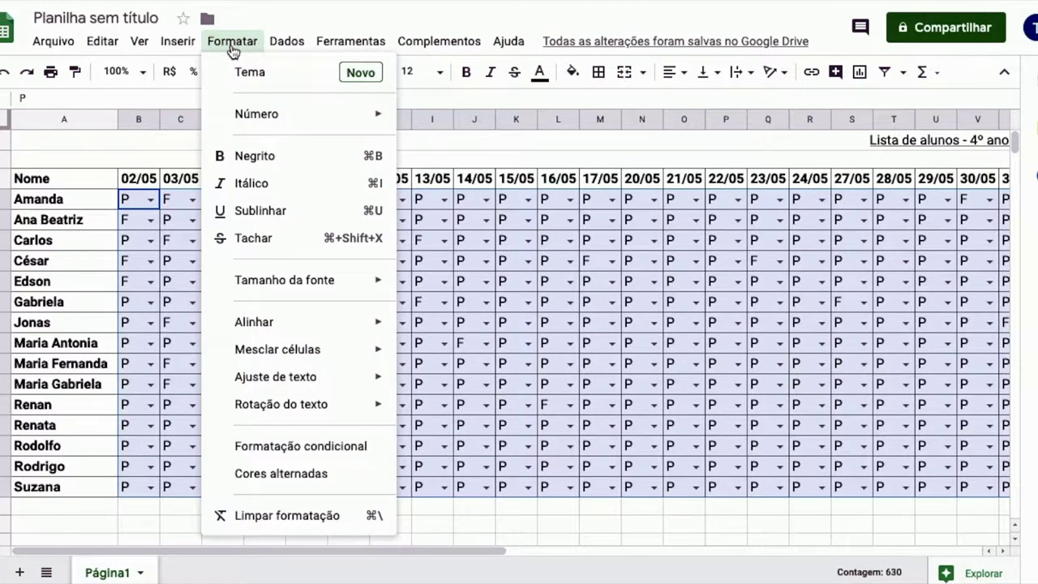
{"action": "left_click", "coordinate": [259, 449]}
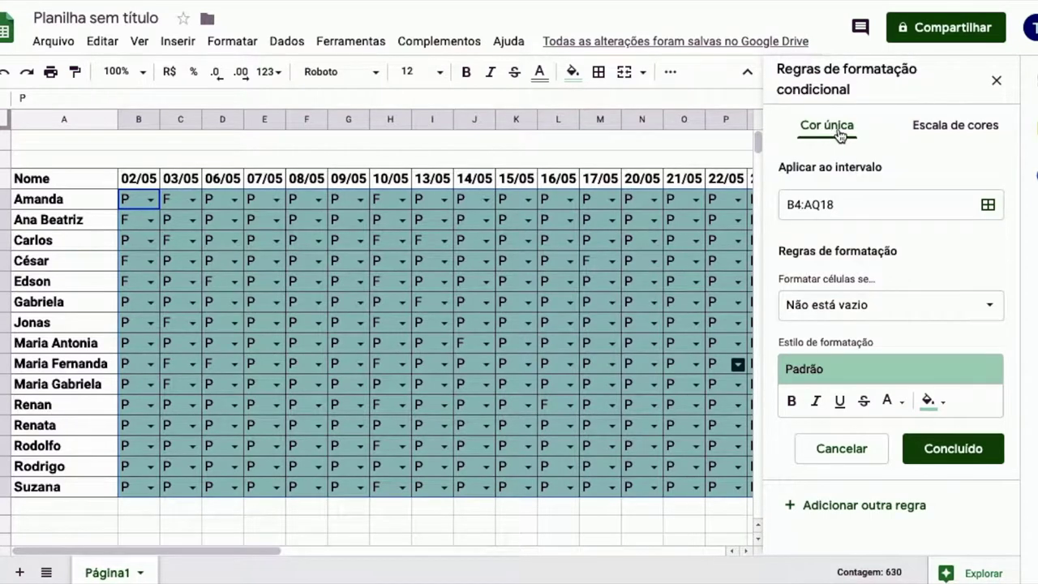
{"action": "left_click", "coordinate": [944, 120]}
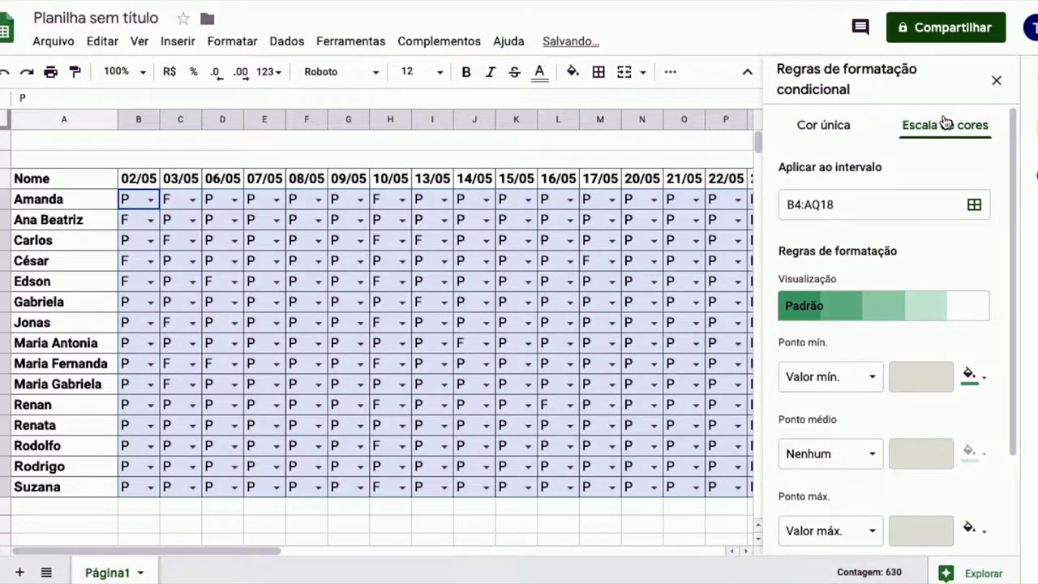
{"action": "left_click", "coordinate": [820, 127]}
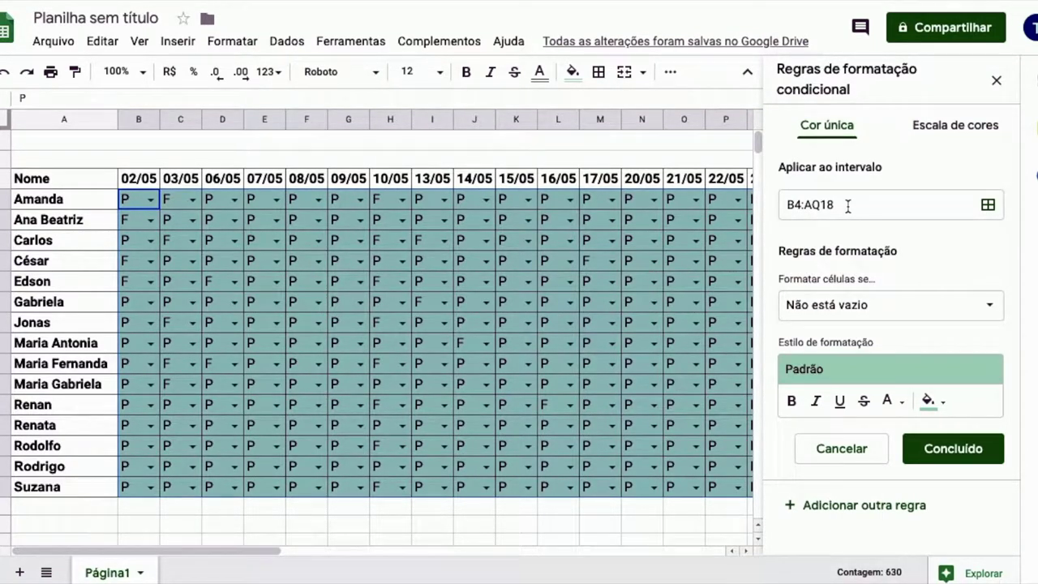
{"action": "left_click", "coordinate": [848, 206]}
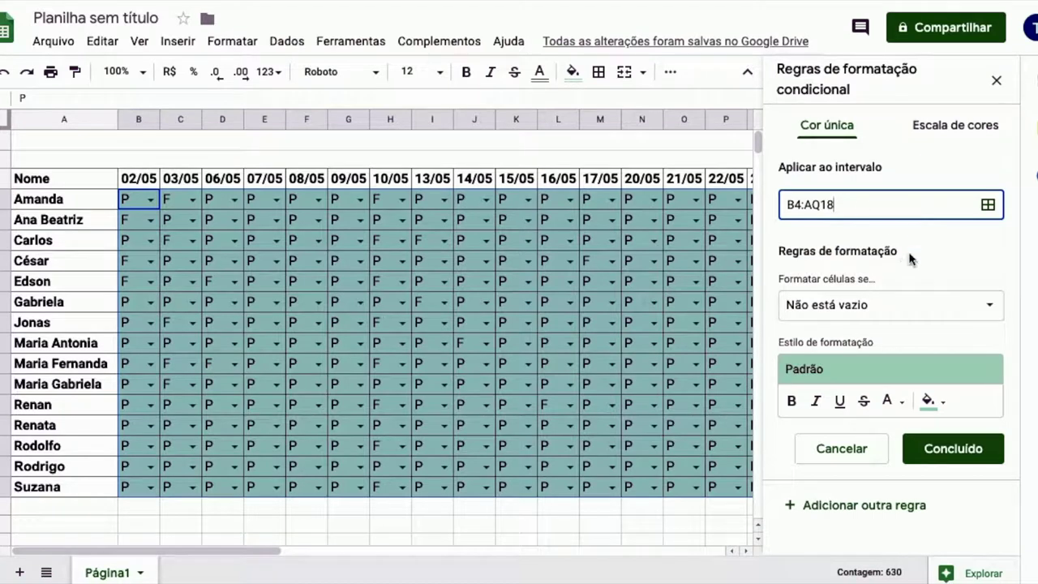
{"action": "left_click", "coordinate": [941, 258]}
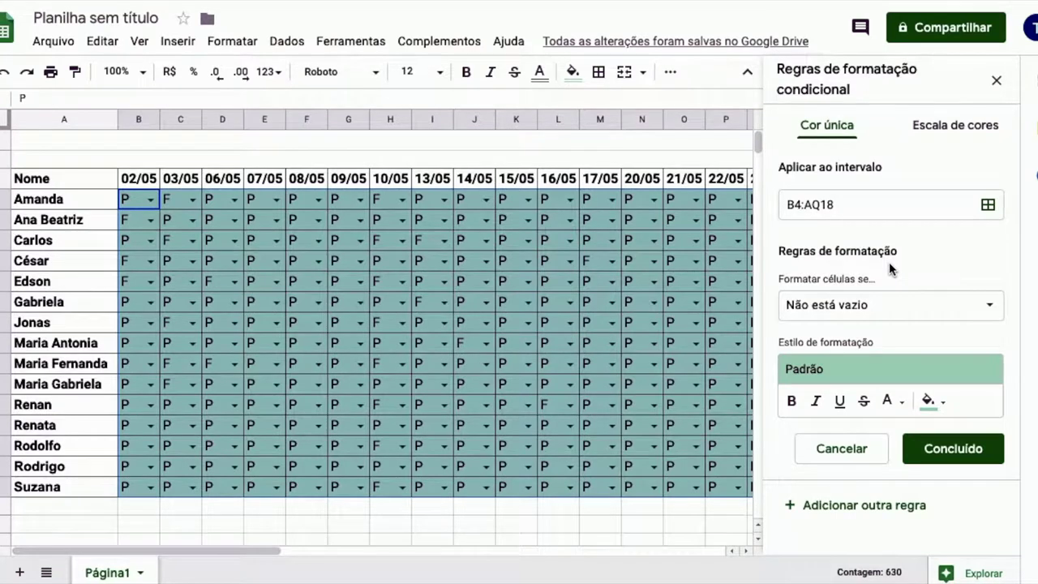
- Browse the 'Formatar células se…' conditions and choose 'O texto contém'
{"action": "left_click", "coordinate": [900, 314]}
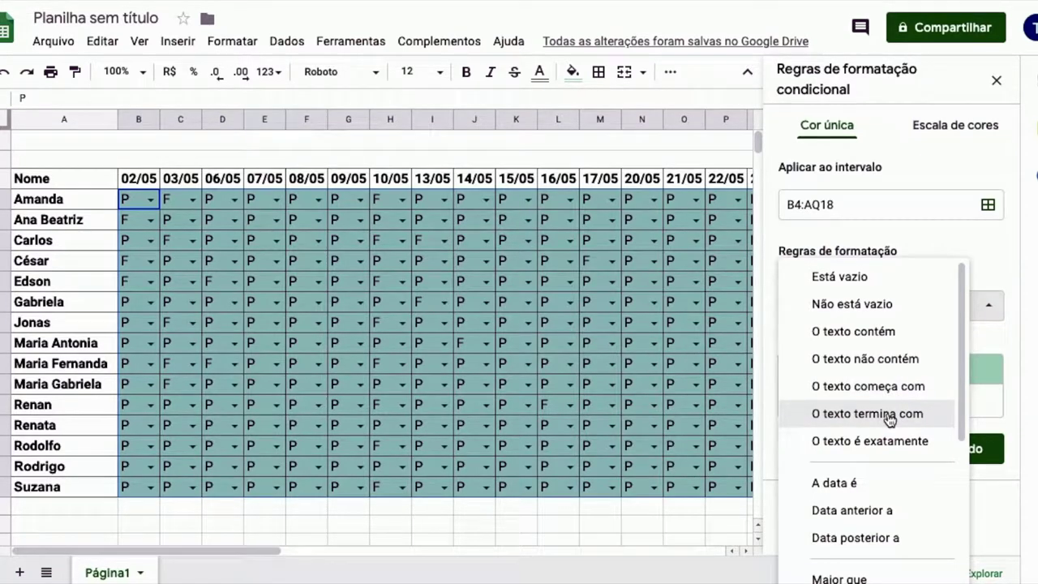
{"action": "scroll", "coordinate": [894, 464], "scroll_direction": "down", "scroll_amount": 3}
{"action": "scroll", "coordinate": [895, 463], "scroll_direction": "down", "scroll_amount": 1}
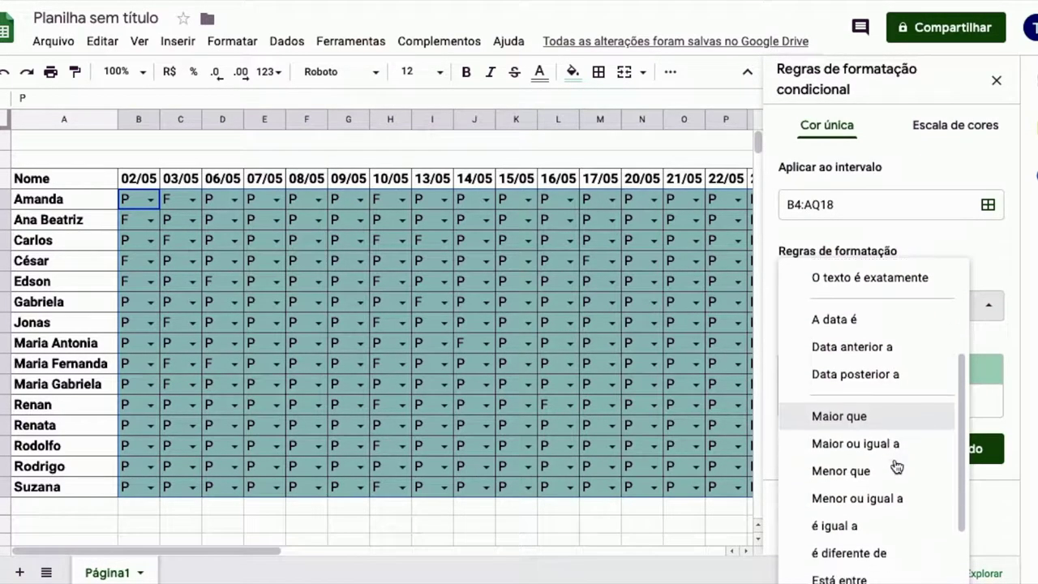
{"action": "scroll", "coordinate": [895, 464], "scroll_direction": "down", "scroll_amount": 1}
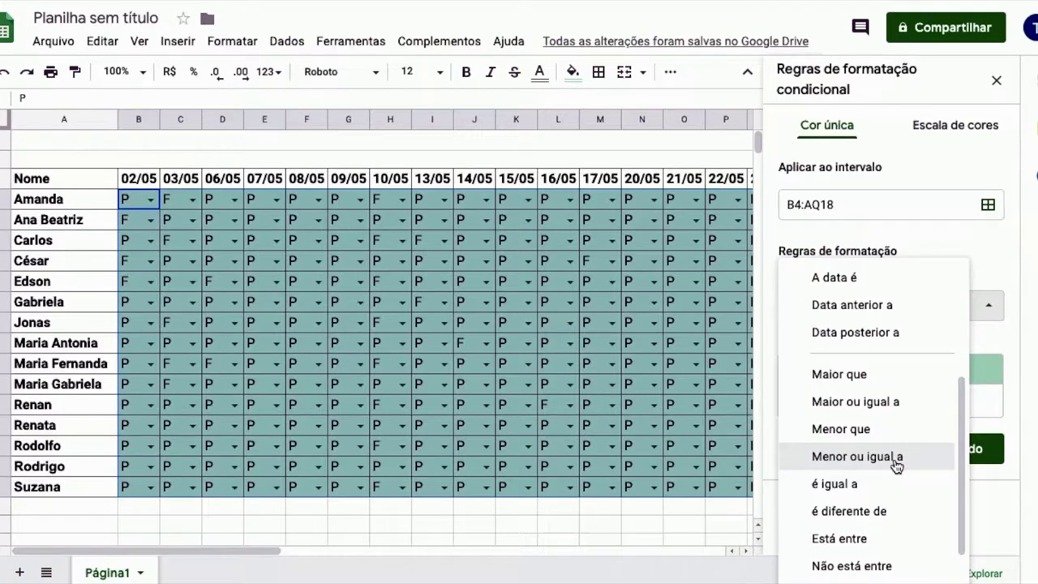
{"action": "scroll", "coordinate": [896, 463], "scroll_direction": "down", "scroll_amount": 1}
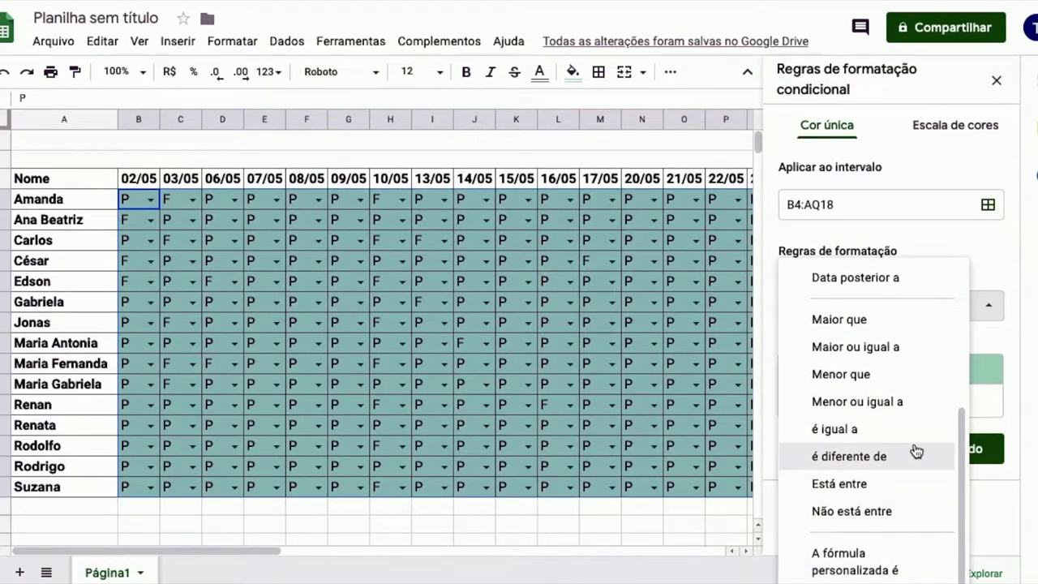
{"action": "scroll", "coordinate": [915, 451], "scroll_direction": "up", "scroll_amount": 3}
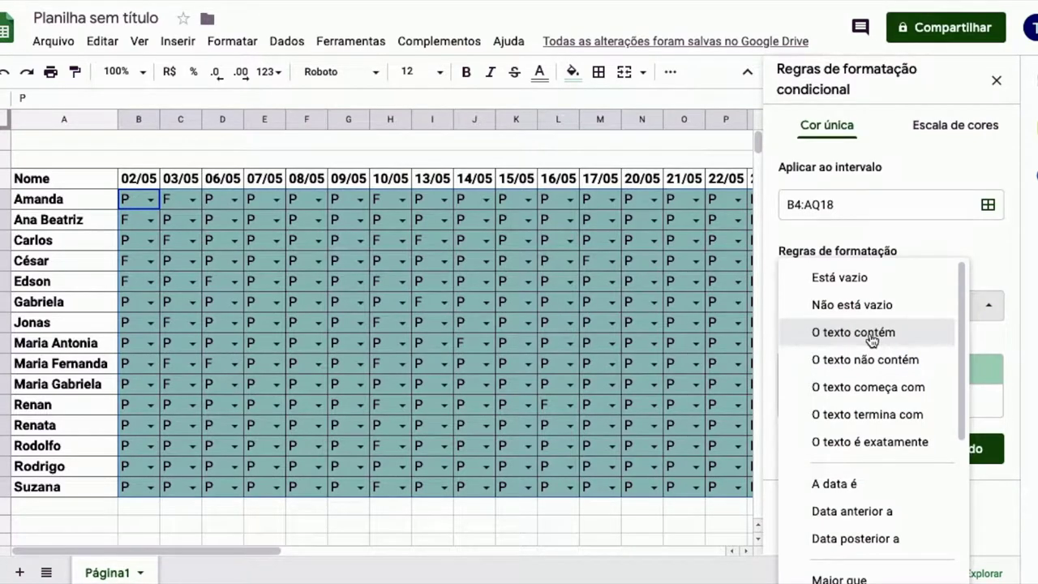
{"action": "scroll", "coordinate": [898, 481], "scroll_direction": "down", "scroll_amount": 3}
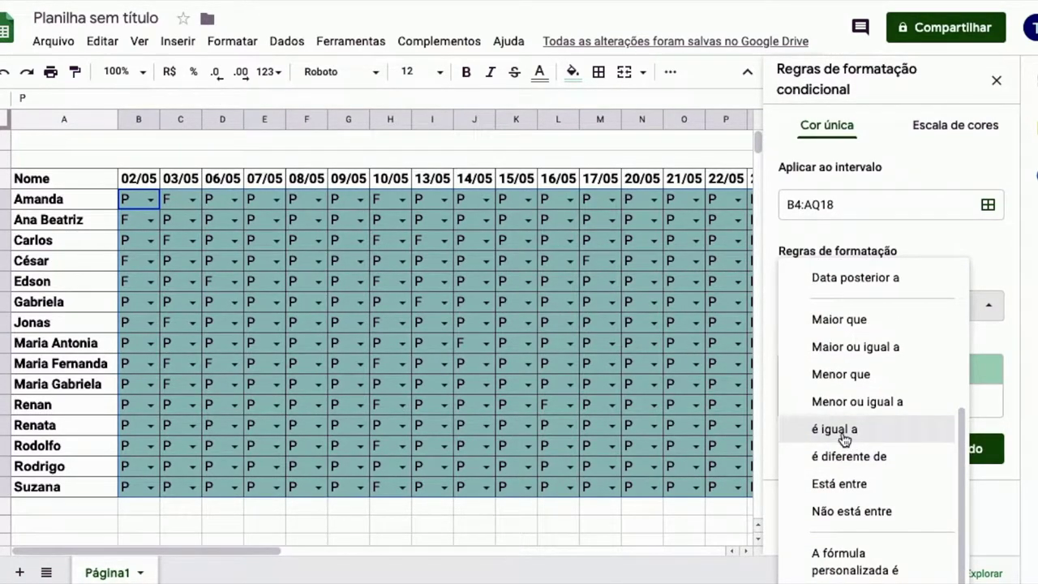
{"action": "scroll", "coordinate": [843, 439], "scroll_direction": "up", "scroll_amount": 3}
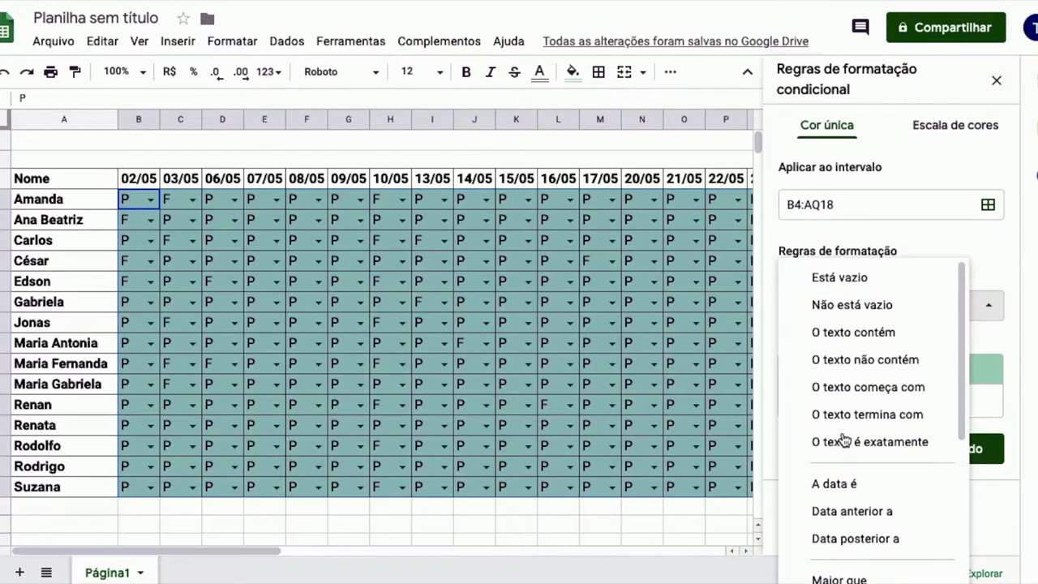
{"action": "left_click", "coordinate": [851, 333]}
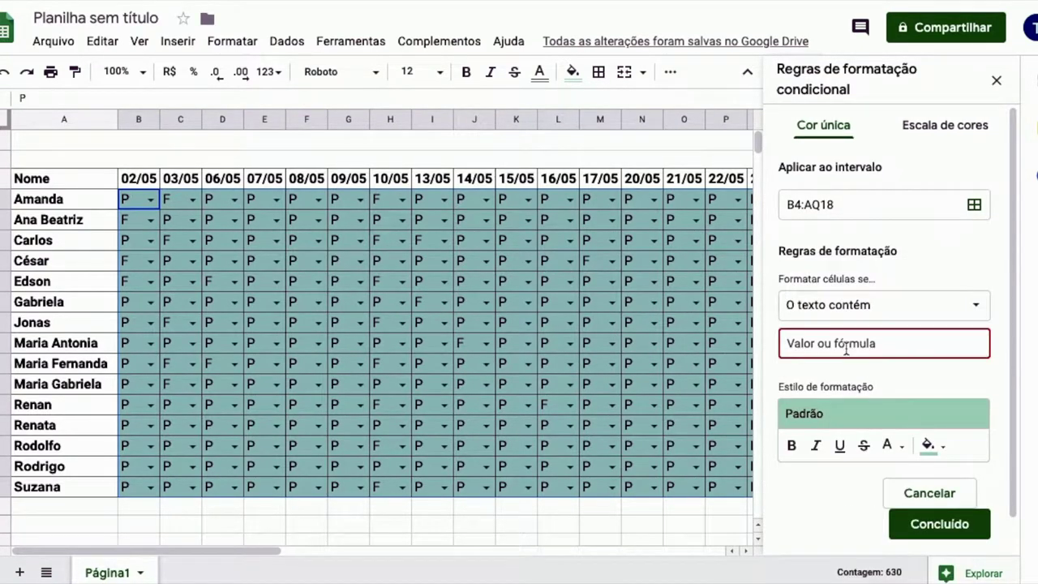
- Enter F as the 'O texto contém' value, testing lowercase f and P before settling on F
{"action": "type", "text": "F"}
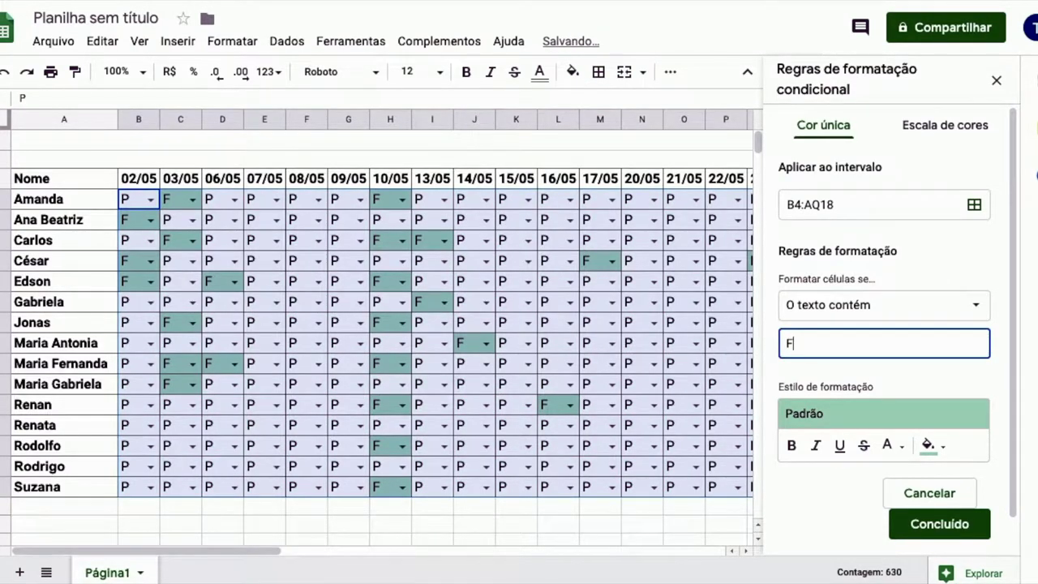
{"action": "key", "text": "BackSpace"}
{"action": "type", "text": "f"}
{"action": "key", "text": "BackSpace"}
{"action": "type", "text": "F"}
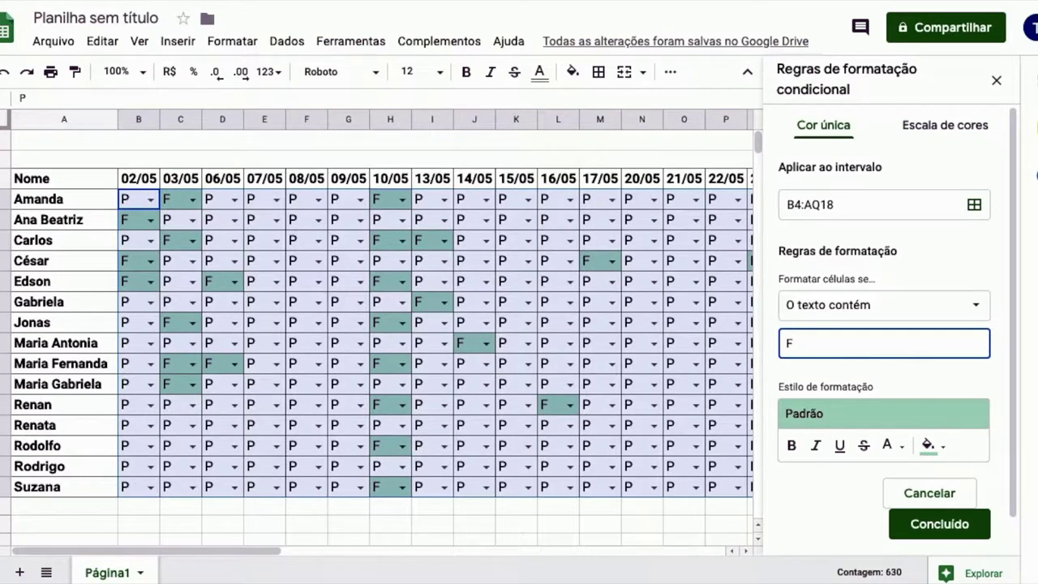
{"action": "key", "text": "BackSpace"}
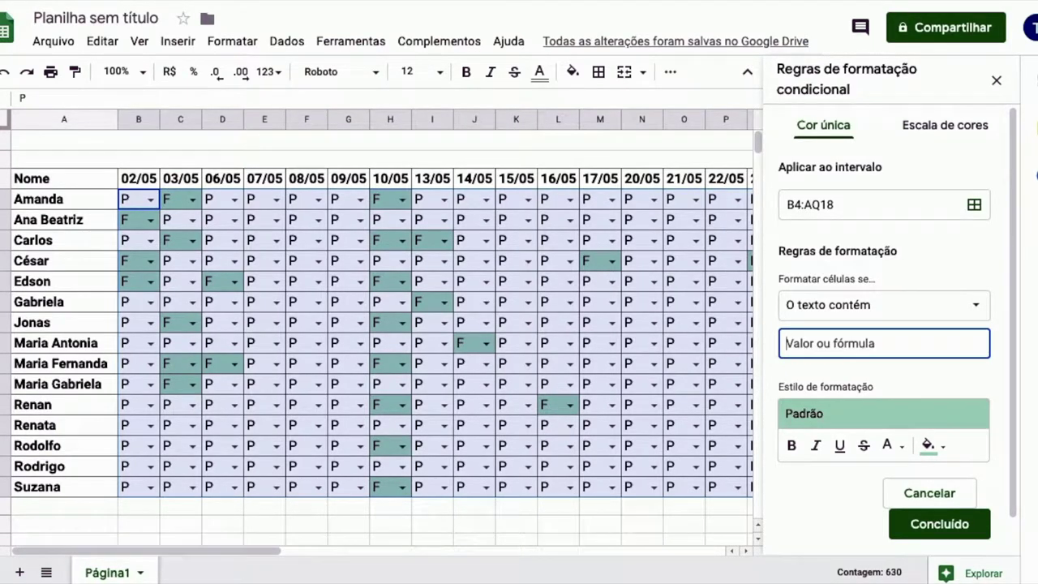
{"action": "type", "text": "P"}
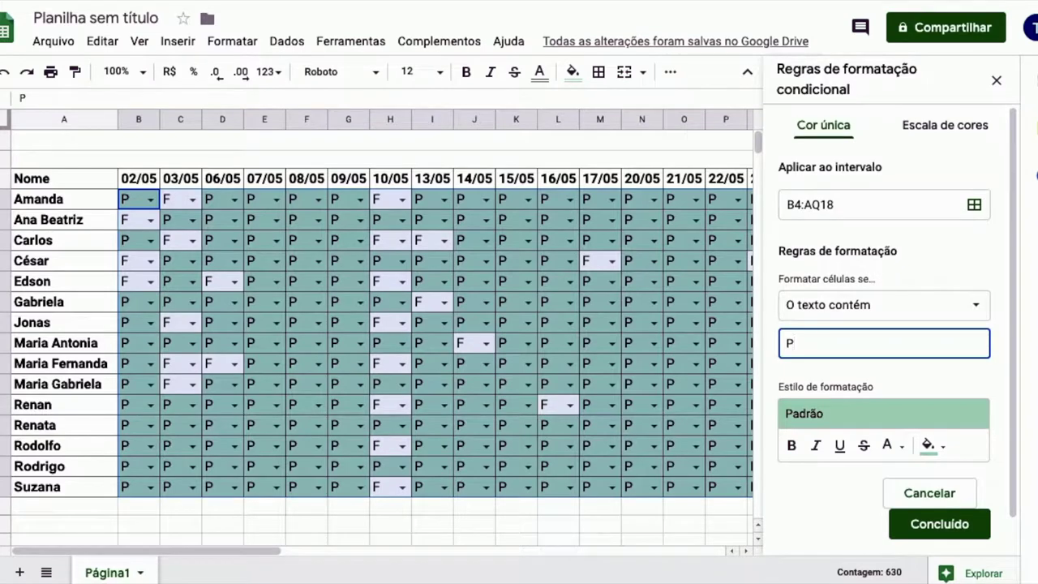
{"action": "key", "text": "BackSpace"}
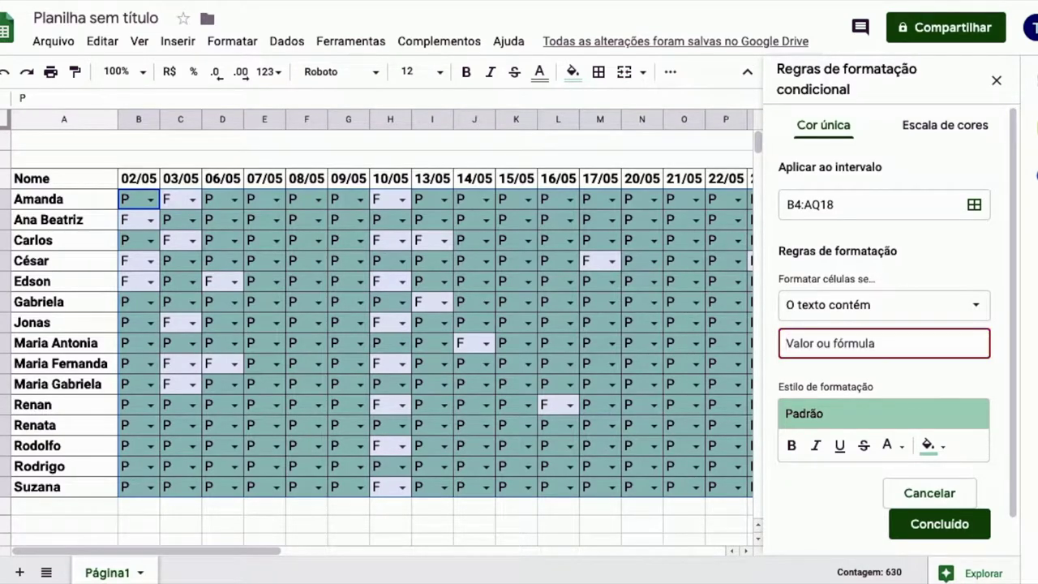
{"action": "type", "text": "F"}
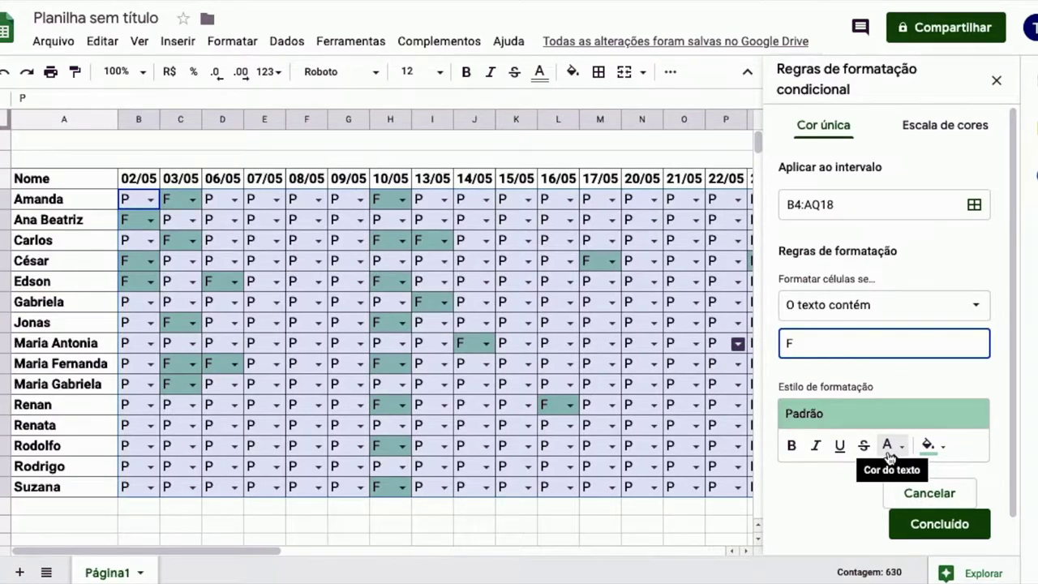
- Give the F rule a dark red fill, save it, and close the rules panel
{"action": "left_click", "coordinate": [944, 457]}
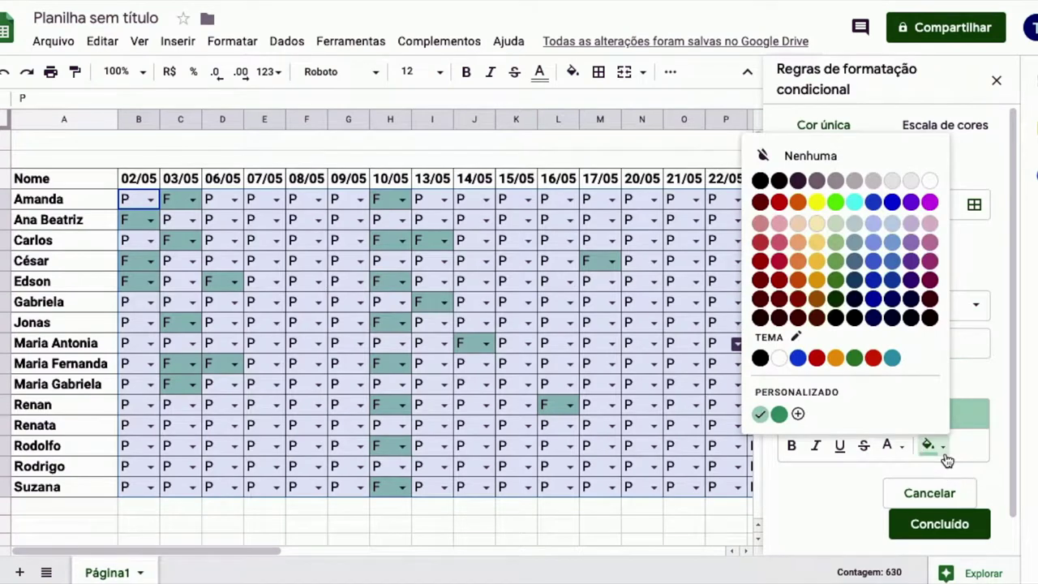
{"action": "left_click", "coordinate": [780, 262]}
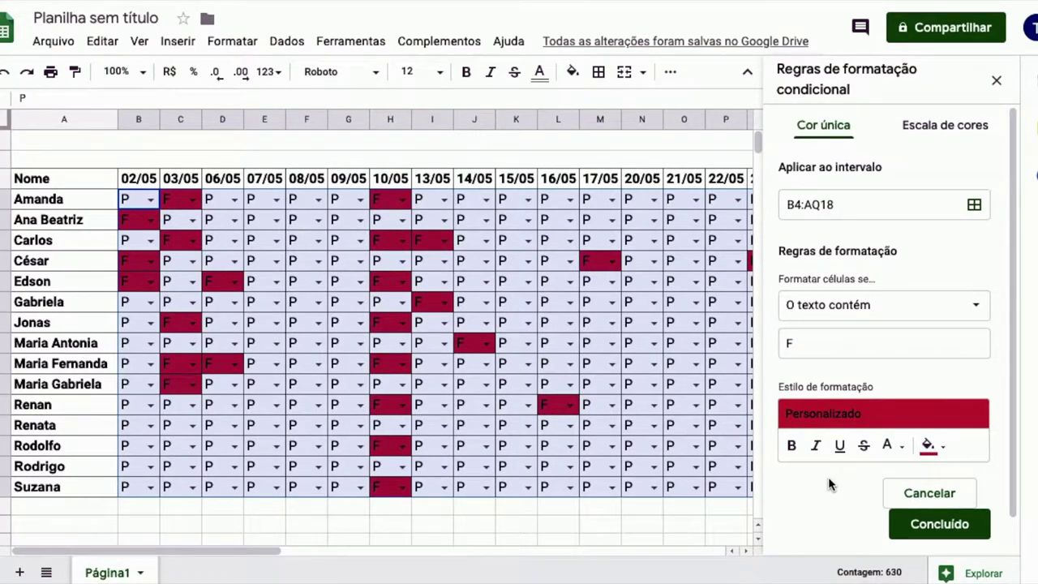
{"action": "left_click", "coordinate": [944, 526]}
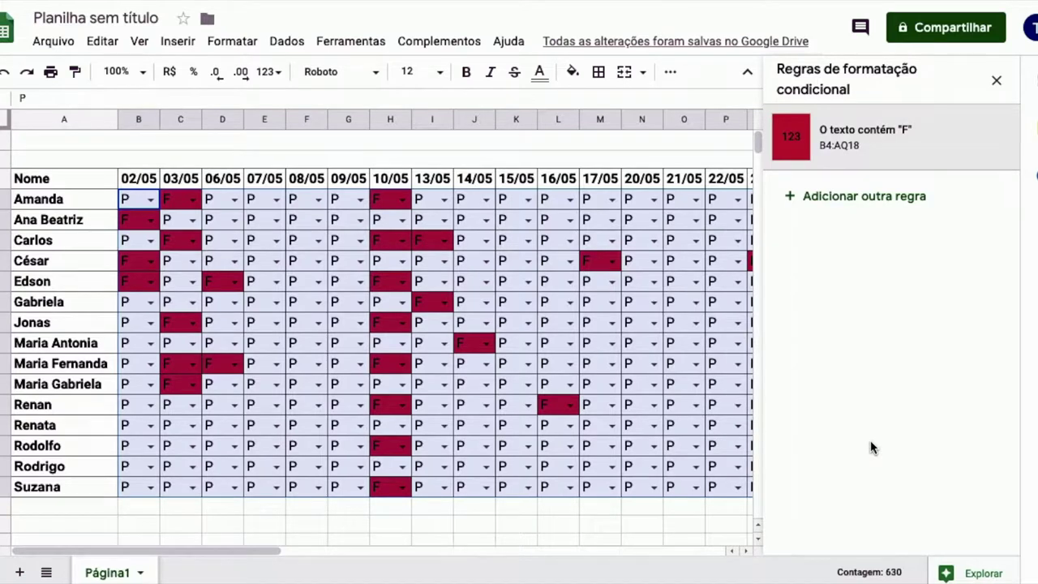
{"action": "left_click", "coordinate": [999, 81]}
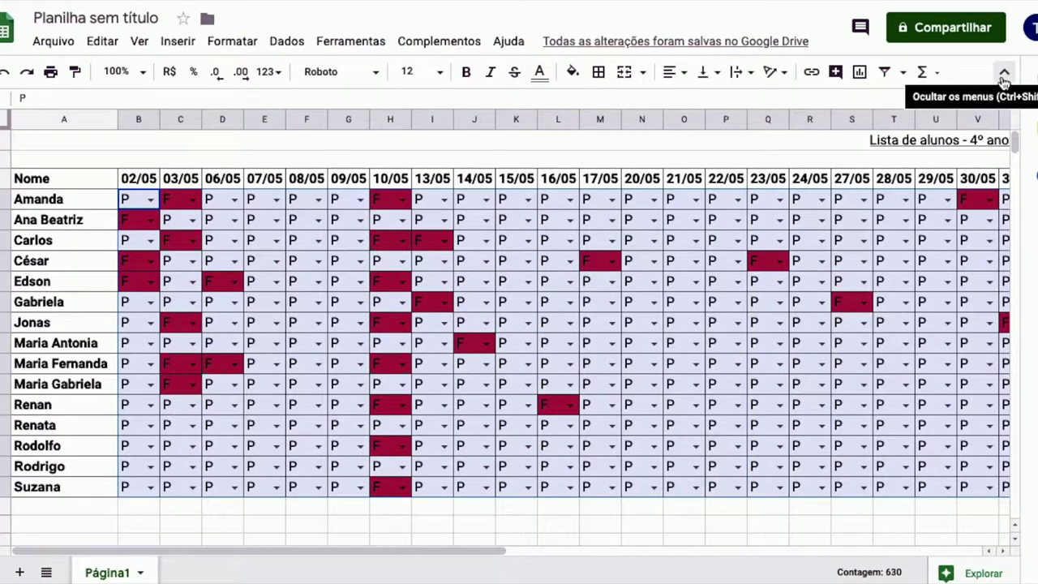
{"action": "scroll", "coordinate": [535, 359], "scroll_direction": "right", "scroll_amount": 8}
{"action": "scroll", "coordinate": [535, 359], "scroll_direction": "right", "scroll_amount": 3}
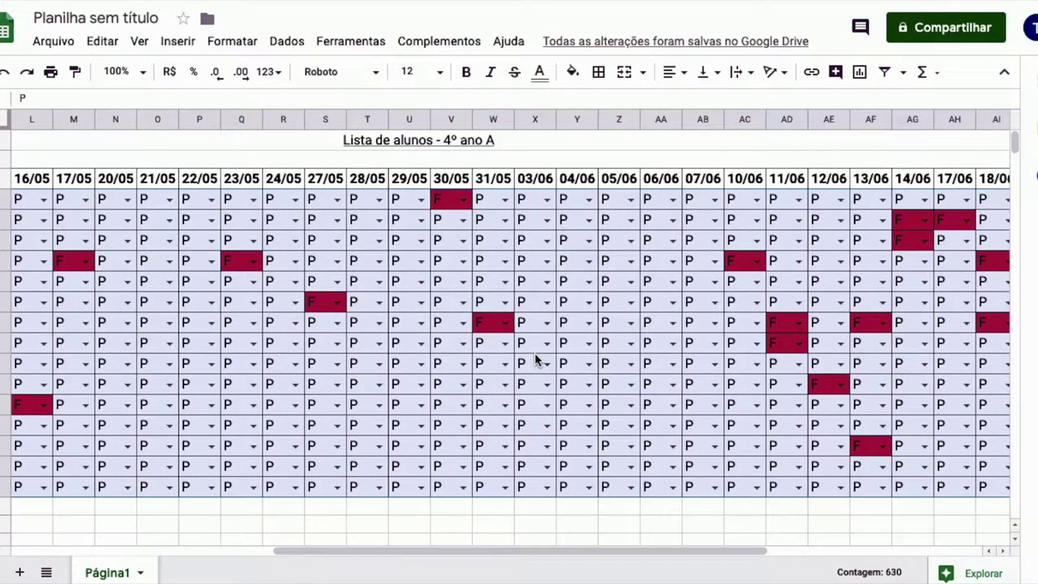
{"action": "scroll", "coordinate": [535, 360], "scroll_direction": "right", "scroll_amount": 1}
{"action": "scroll", "coordinate": [535, 359], "scroll_direction": "right", "scroll_amount": 4}
{"action": "scroll", "coordinate": [536, 360], "scroll_direction": "right", "scroll_amount": 3}
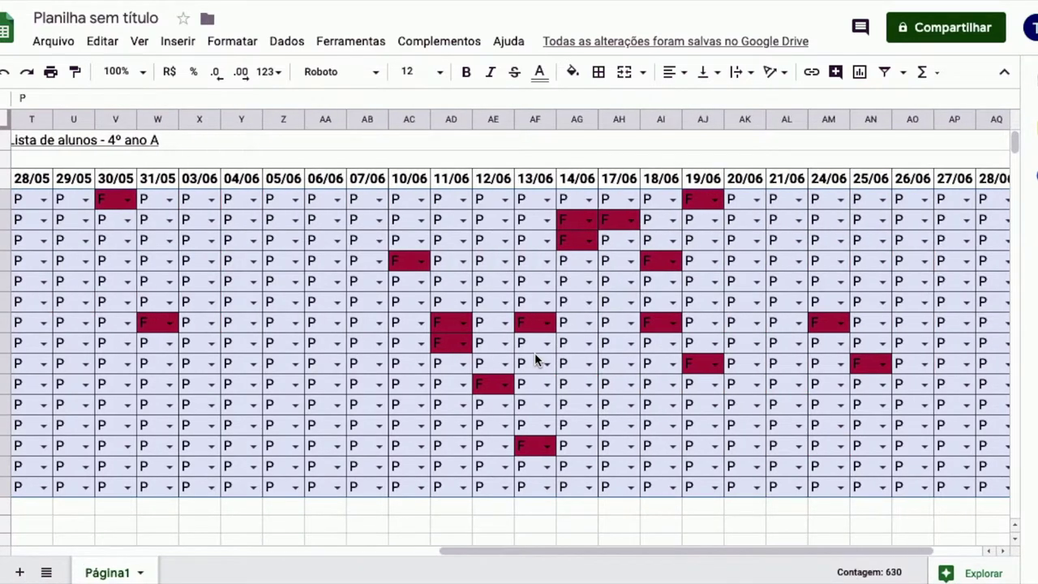
{"action": "scroll", "coordinate": [535, 359], "scroll_direction": "right", "scroll_amount": 3}
{"action": "scroll", "coordinate": [536, 360], "scroll_direction": "left", "scroll_amount": 10}
{"action": "scroll", "coordinate": [539, 359], "scroll_direction": "left", "scroll_amount": 12}
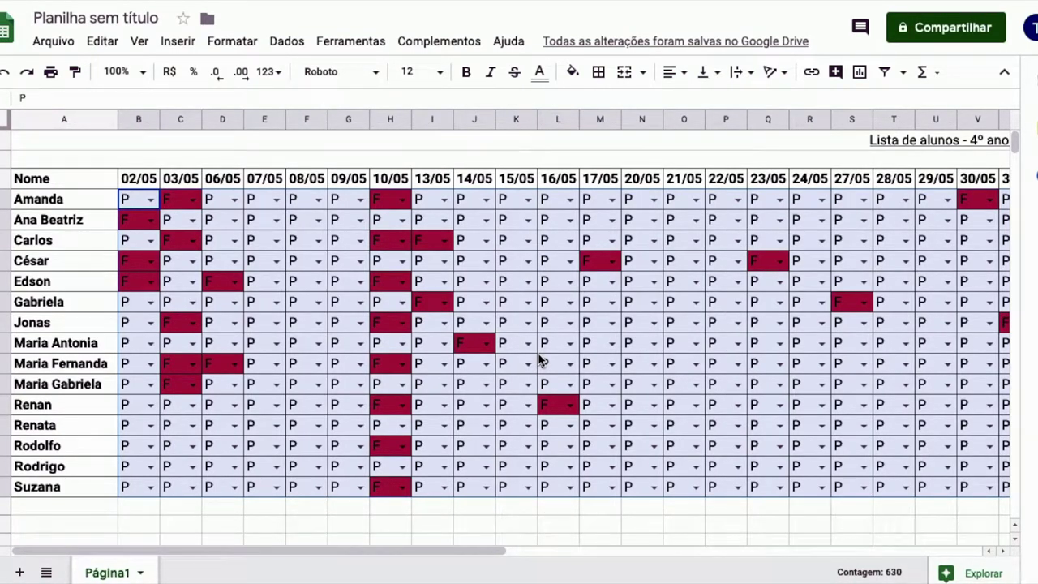
{"action": "scroll", "coordinate": [540, 360], "scroll_direction": "right", "scroll_amount": 2}
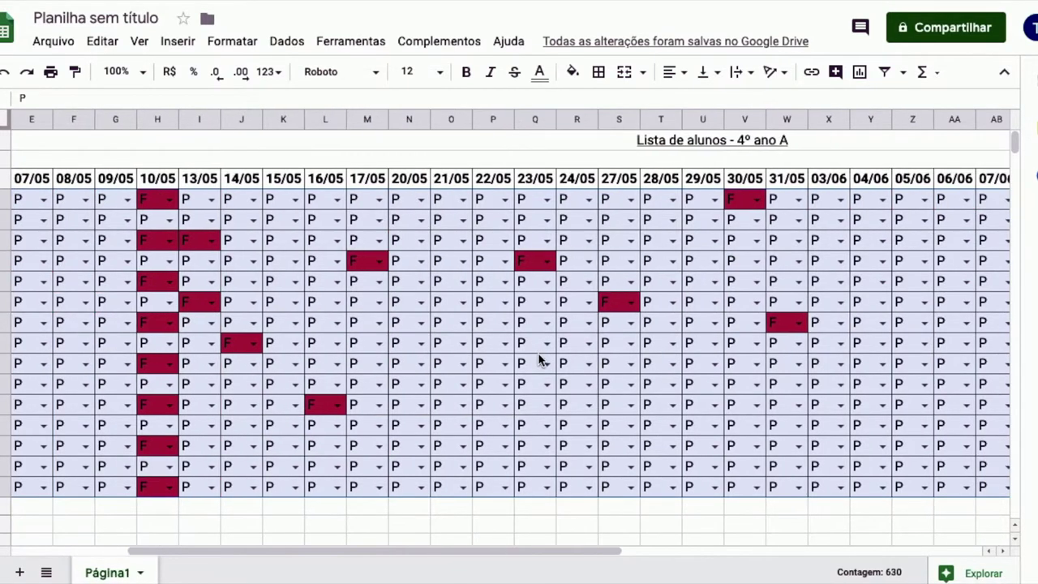
{"action": "scroll", "coordinate": [540, 360], "scroll_direction": "right", "scroll_amount": 5}
{"action": "scroll", "coordinate": [539, 360], "scroll_direction": "right", "scroll_amount": 2}
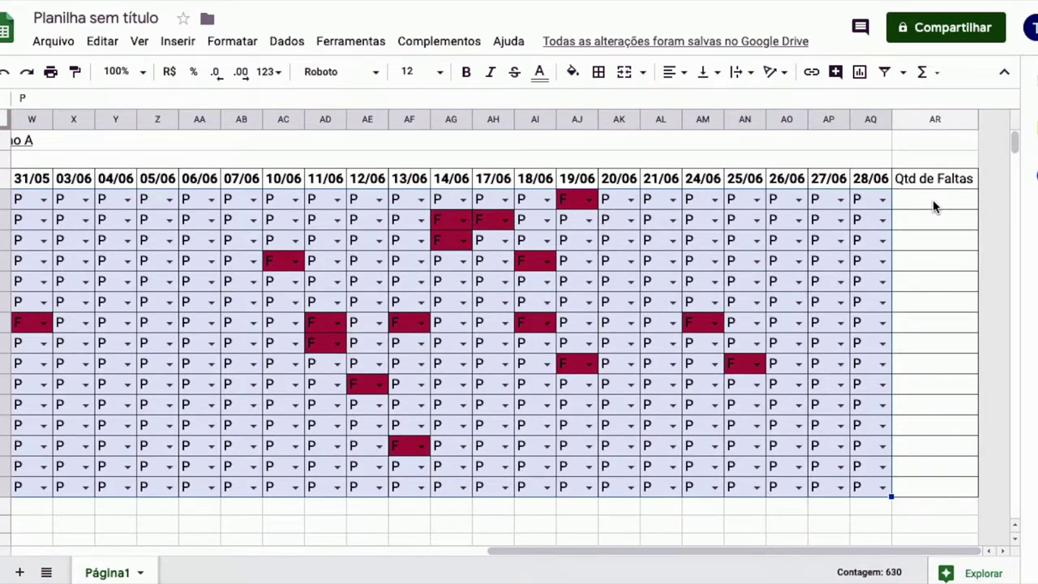
{"action": "scroll", "coordinate": [466, 324], "scroll_direction": "left", "scroll_amount": 3}
{"action": "scroll", "coordinate": [382, 336], "scroll_direction": "left", "scroll_amount": 15}
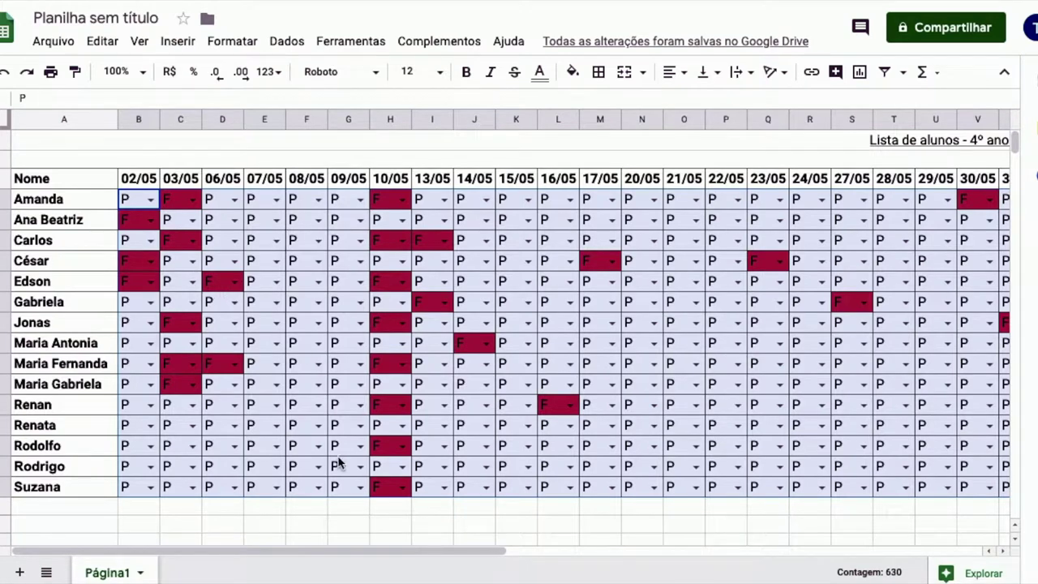
{"action": "left_click", "coordinate": [334, 527]}
{"action": "key", "text": "ctrl+z"}
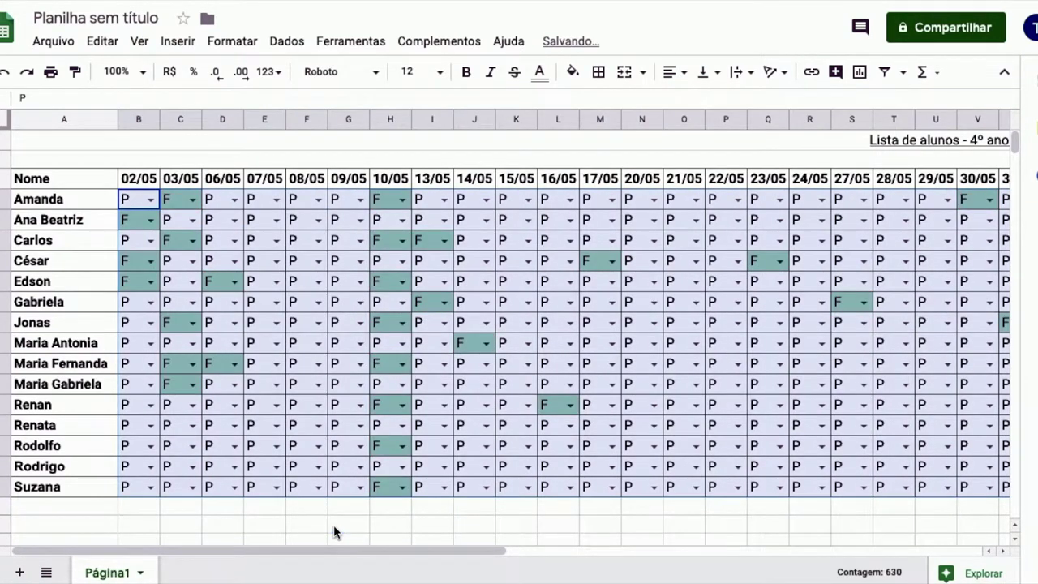
{"action": "left_click", "coordinate": [27, 73]}
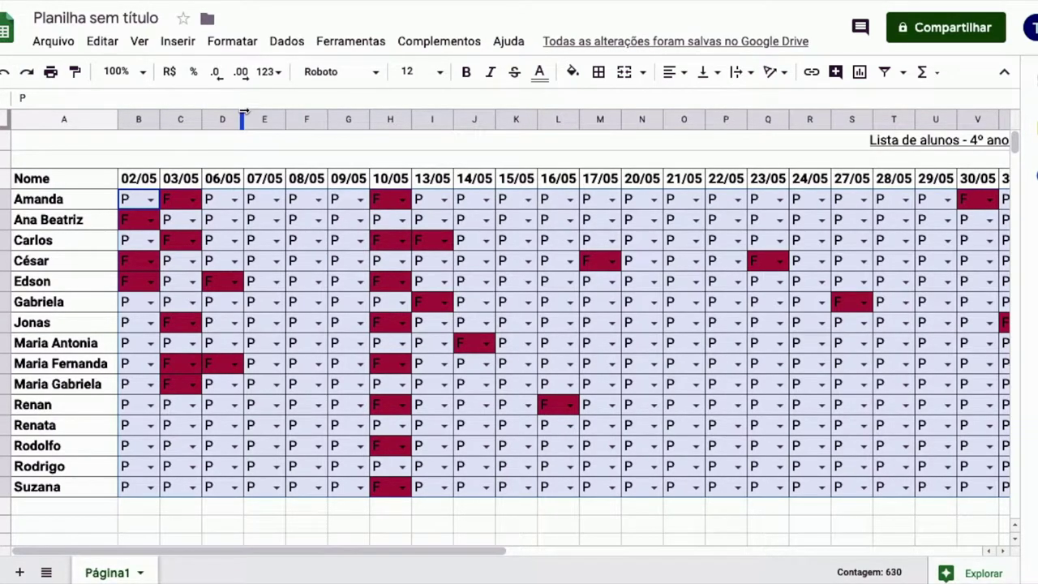
{"action": "left_click", "coordinate": [245, 42]}
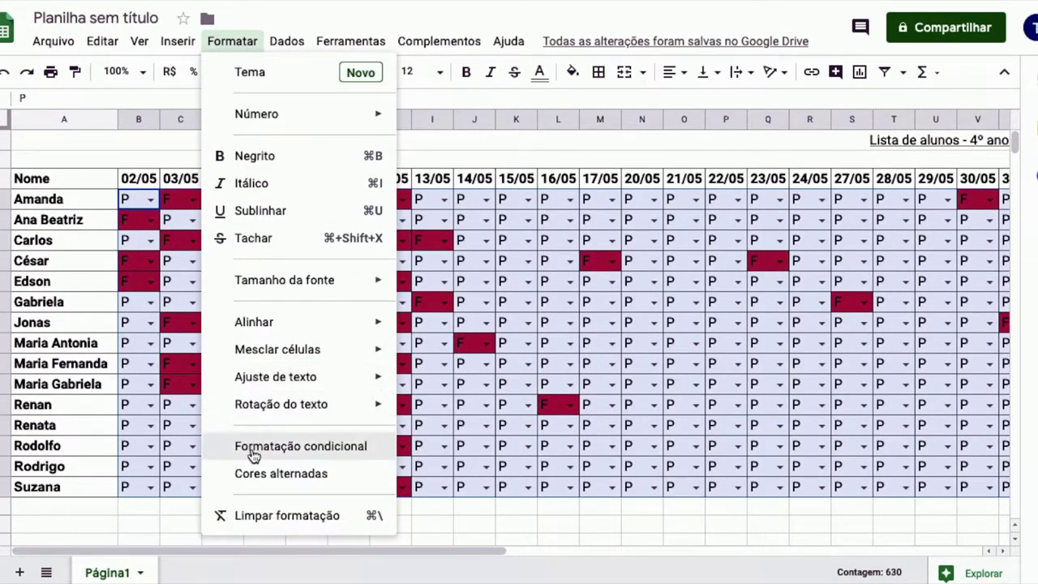
- Add another conditional formatting rule for B4:AQ18 using the 'é igual a' condition
{"action": "left_click", "coordinate": [253, 448]}
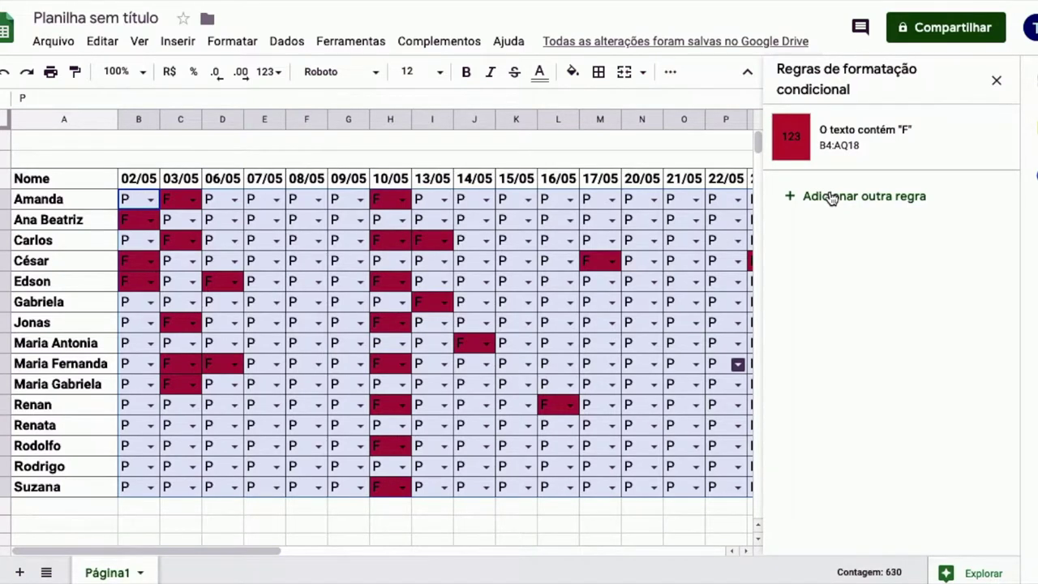
{"action": "left_click", "coordinate": [832, 198]}
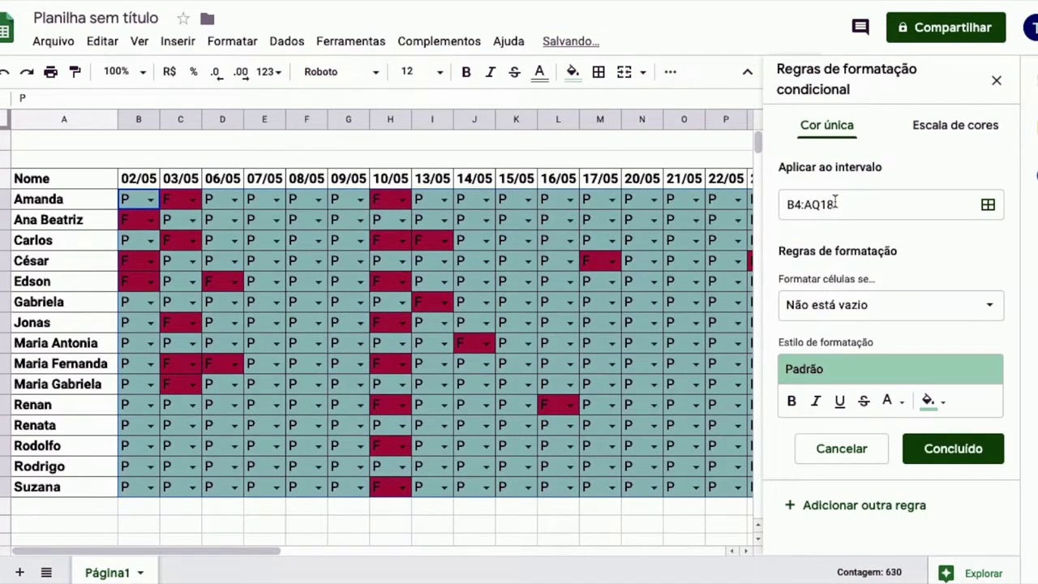
{"action": "left_click", "coordinate": [873, 316]}
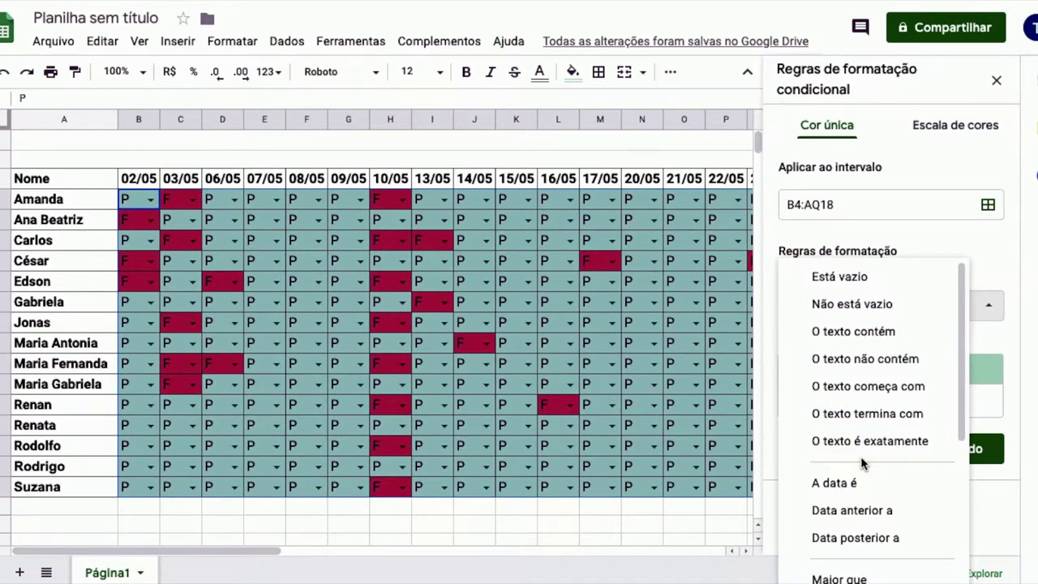
{"action": "scroll", "coordinate": [863, 463], "scroll_direction": "down", "scroll_amount": 3}
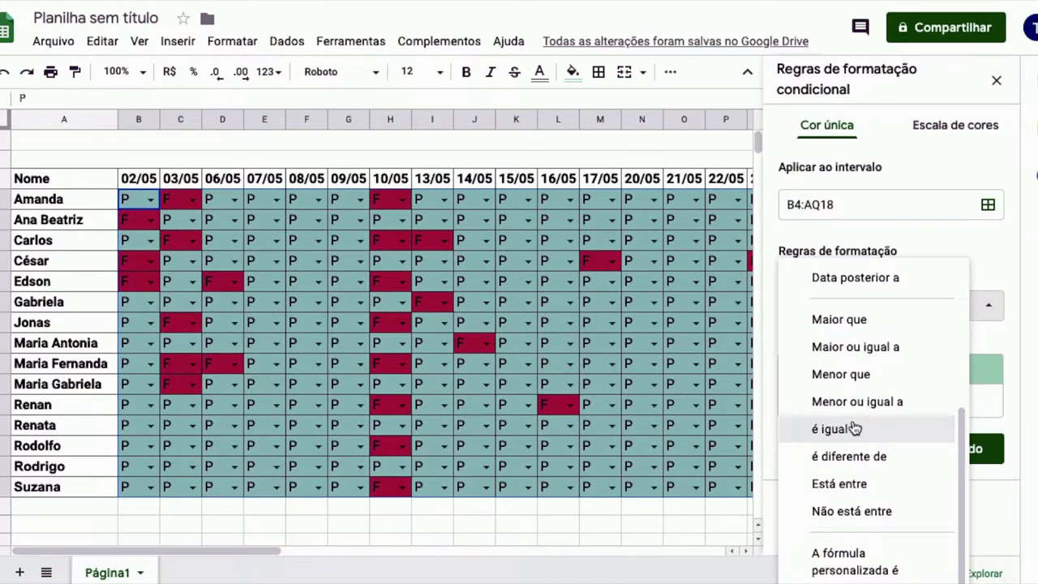
{"action": "left_click", "coordinate": [855, 428]}
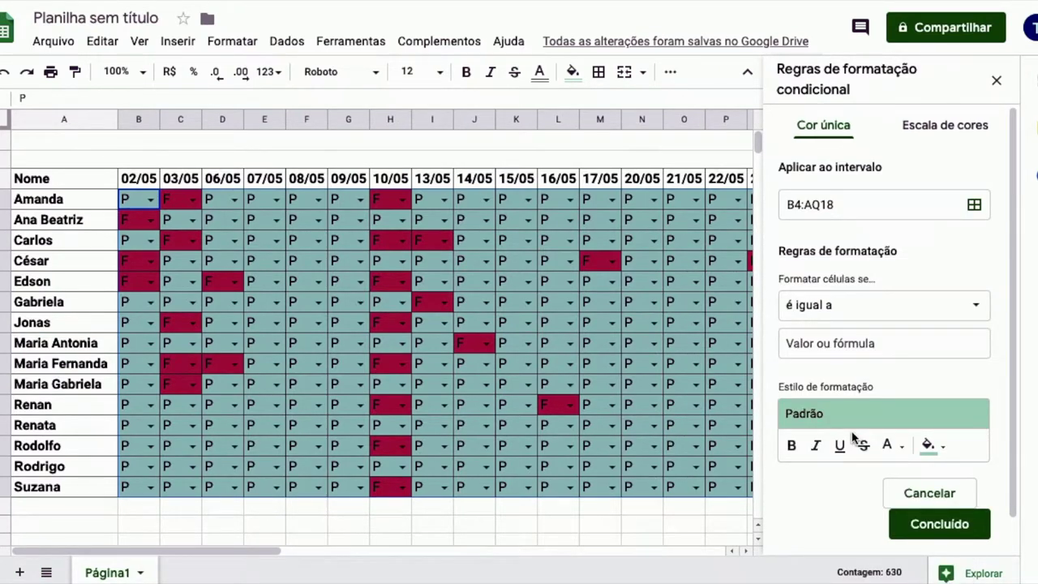
- Set the rule value to P with a light blue fill, after trying dark blue first
{"action": "left_click", "coordinate": [831, 339]}
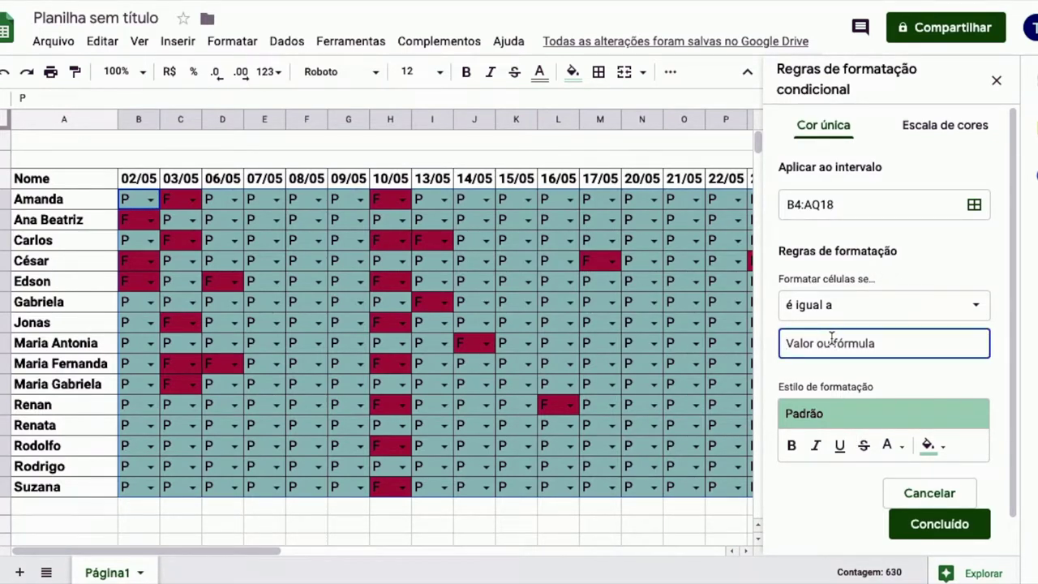
{"action": "type", "text": "P"}
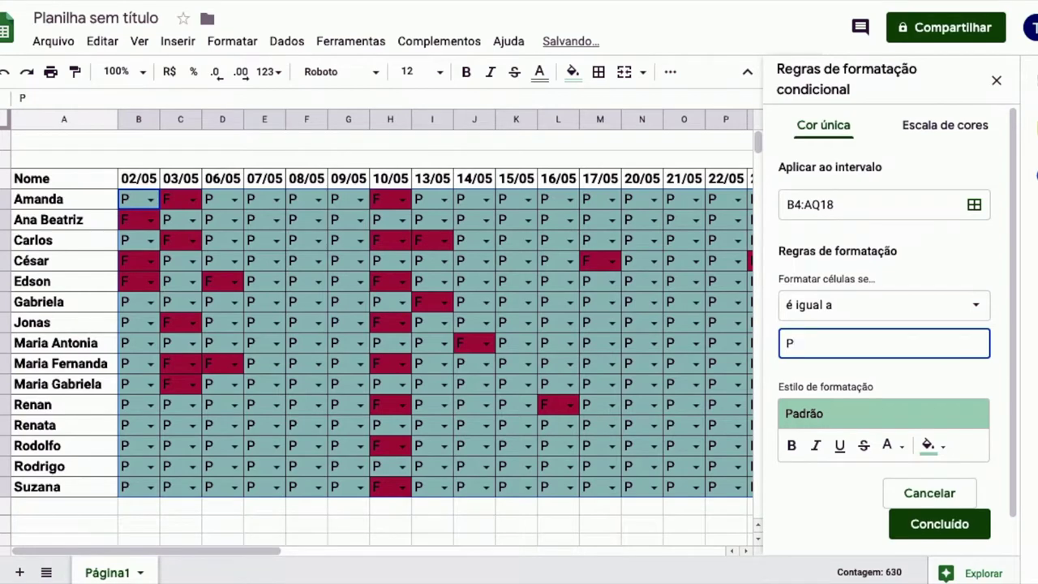
{"action": "left_click", "coordinate": [946, 456]}
{"action": "left_click", "coordinate": [796, 356]}
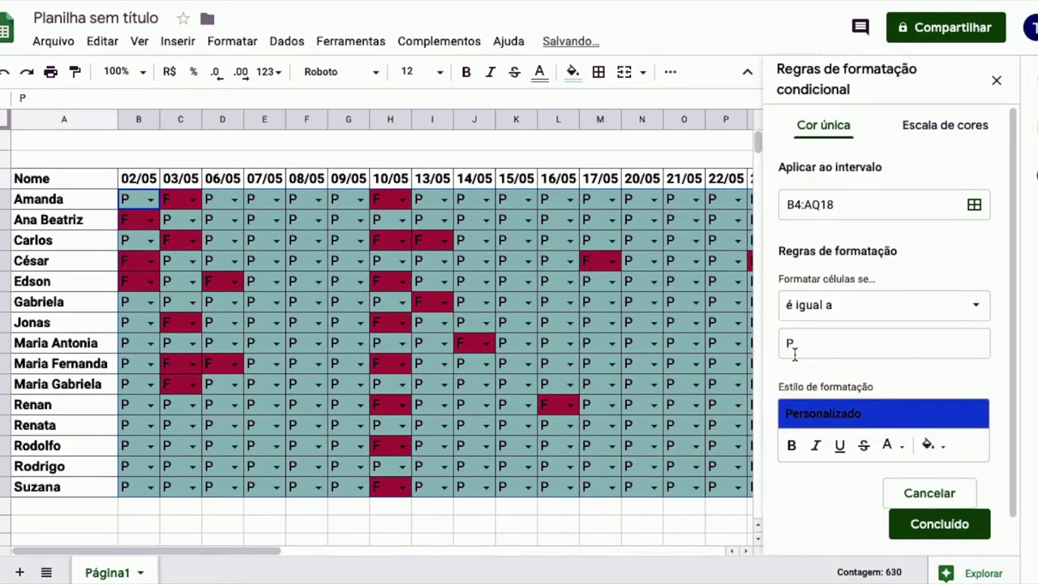
{"action": "left_click", "coordinate": [931, 445]}
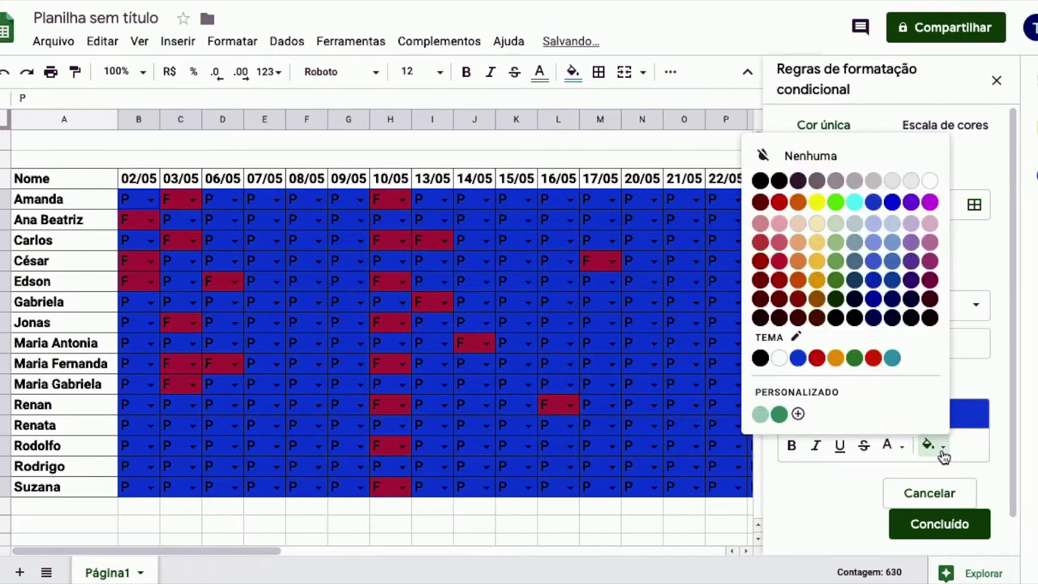
{"action": "left_click", "coordinate": [872, 262]}
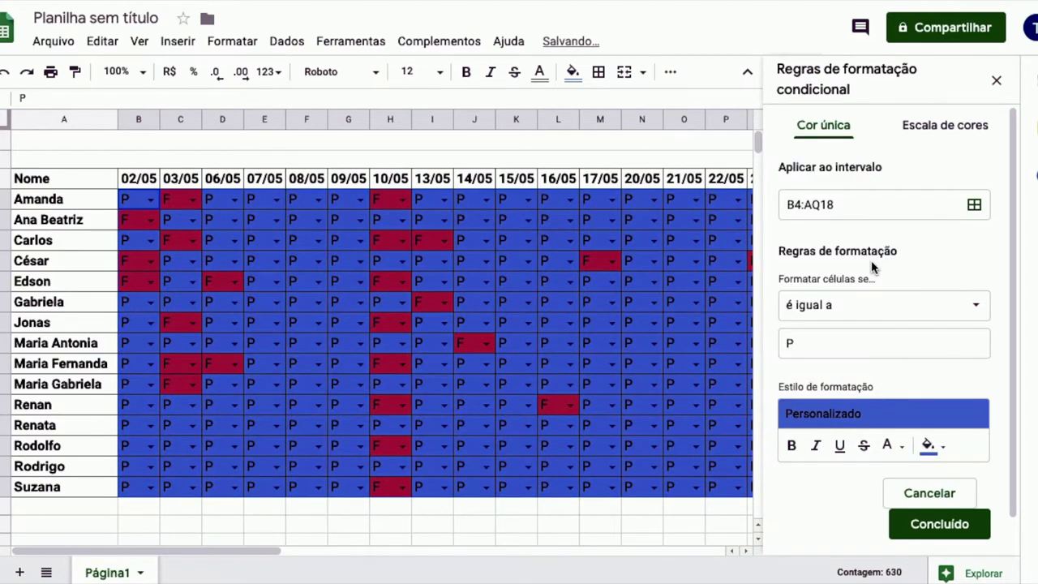
{"action": "left_click", "coordinate": [930, 445]}
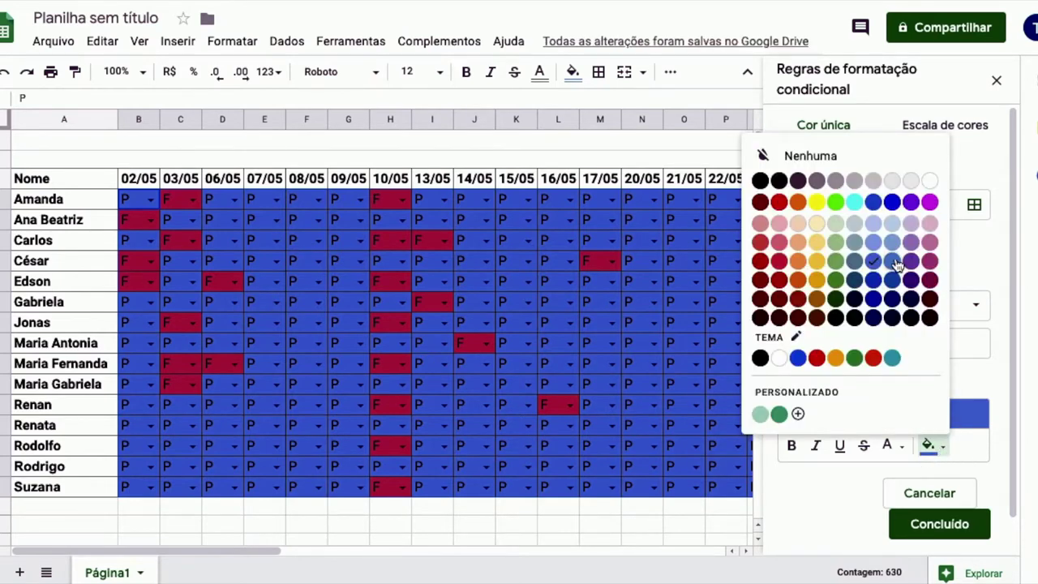
{"action": "left_click", "coordinate": [873, 244]}
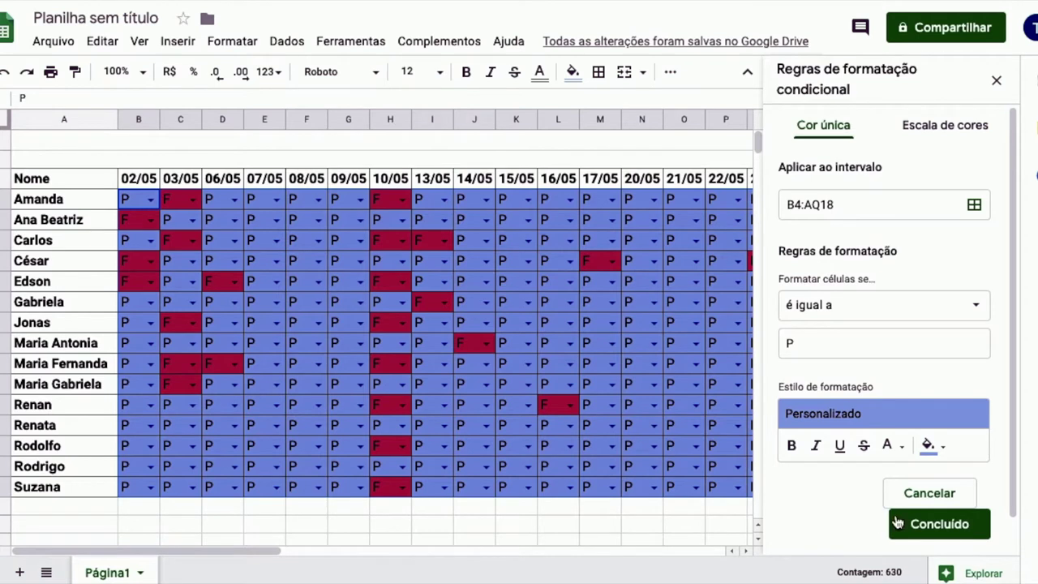
- Save the light blue P rule, review it once, and close the rules panel
{"action": "left_click", "coordinate": [933, 526]}
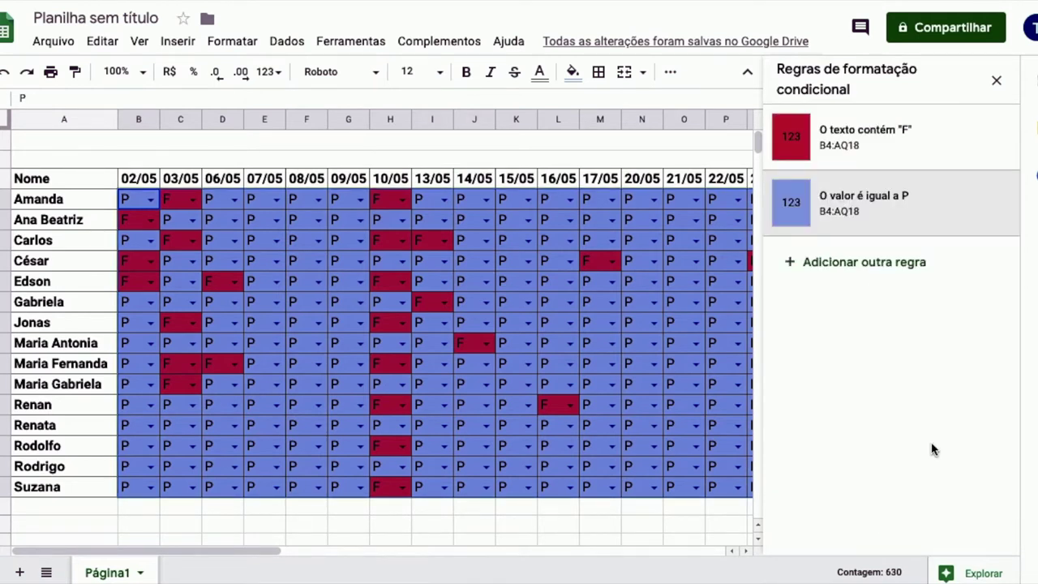
{"action": "mouse_move", "coordinate": [864, 202]}
{"action": "left_click", "coordinate": [834, 211]}
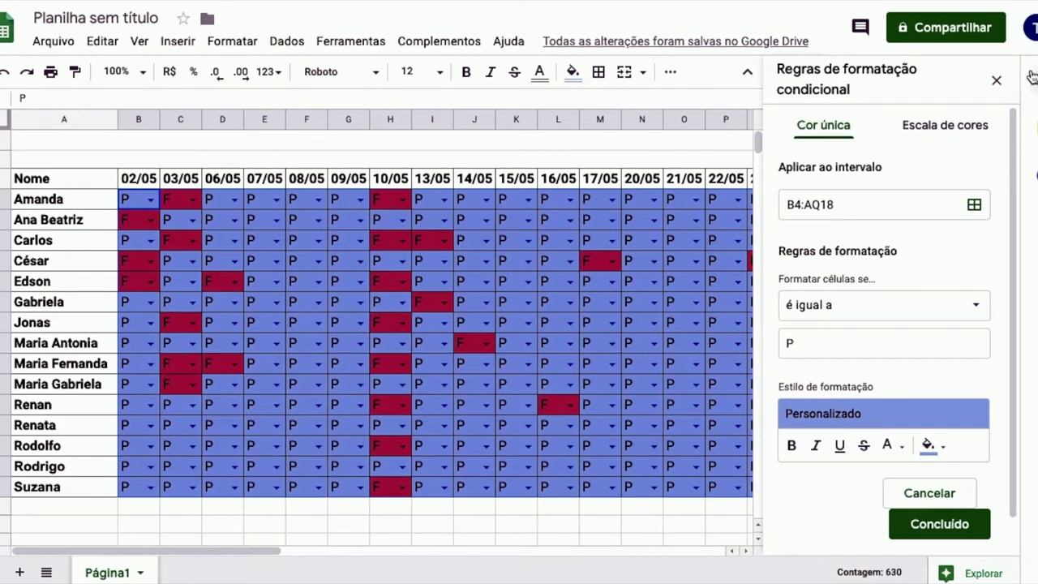
{"action": "left_click", "coordinate": [997, 80]}
- Reopen conditional formatting to review the 'O texto contém F' rule, then close the panel
{"action": "left_click", "coordinate": [232, 41]}
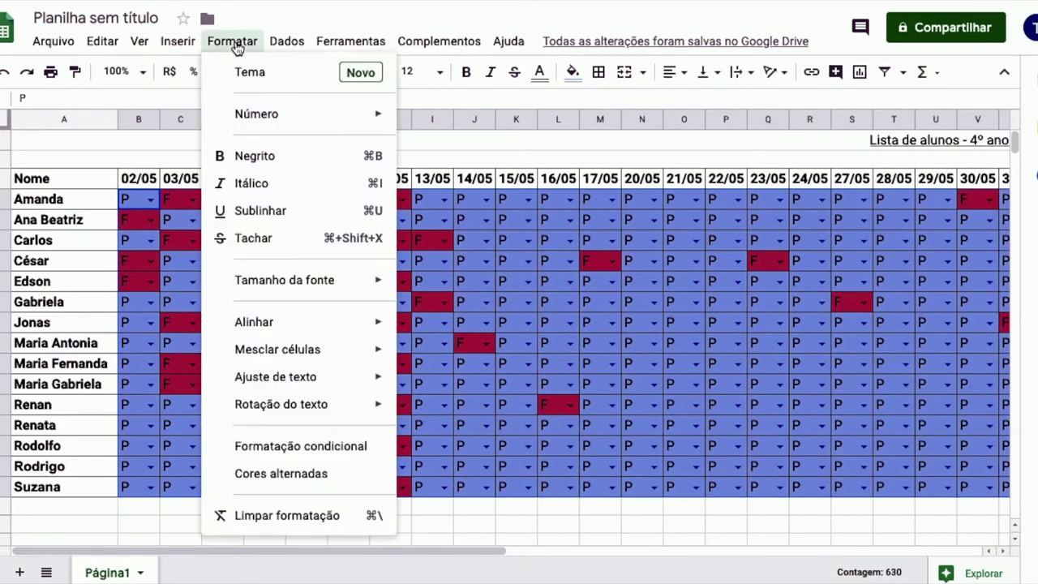
{"action": "left_click", "coordinate": [265, 448]}
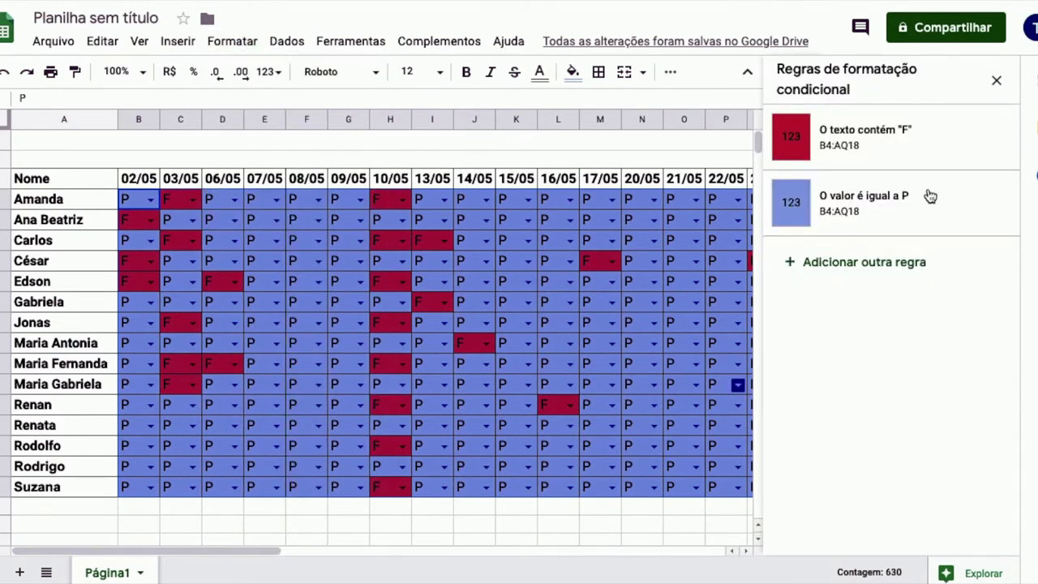
{"action": "mouse_move", "coordinate": [876, 138]}
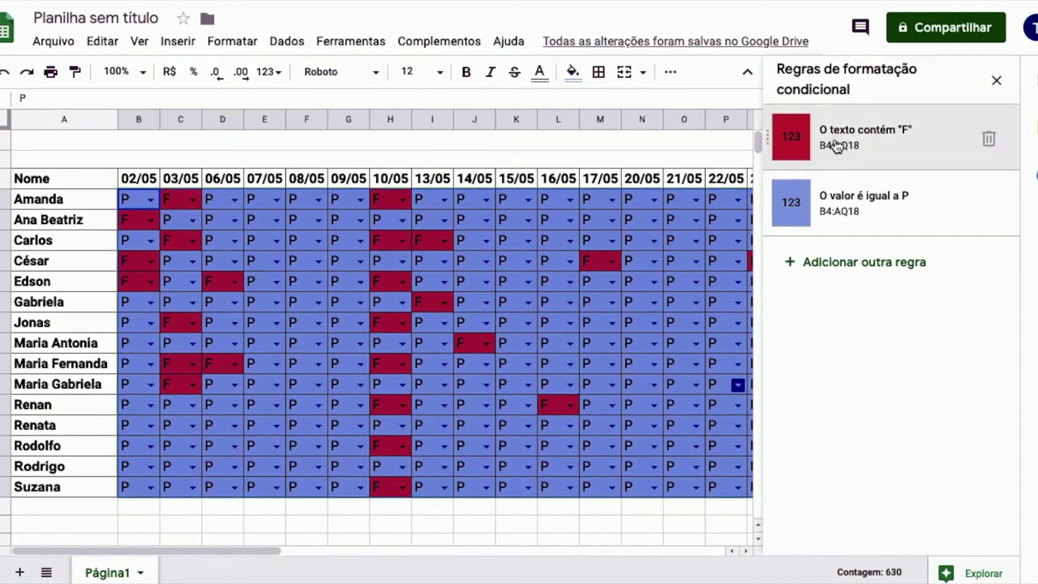
{"action": "left_click", "coordinate": [834, 140]}
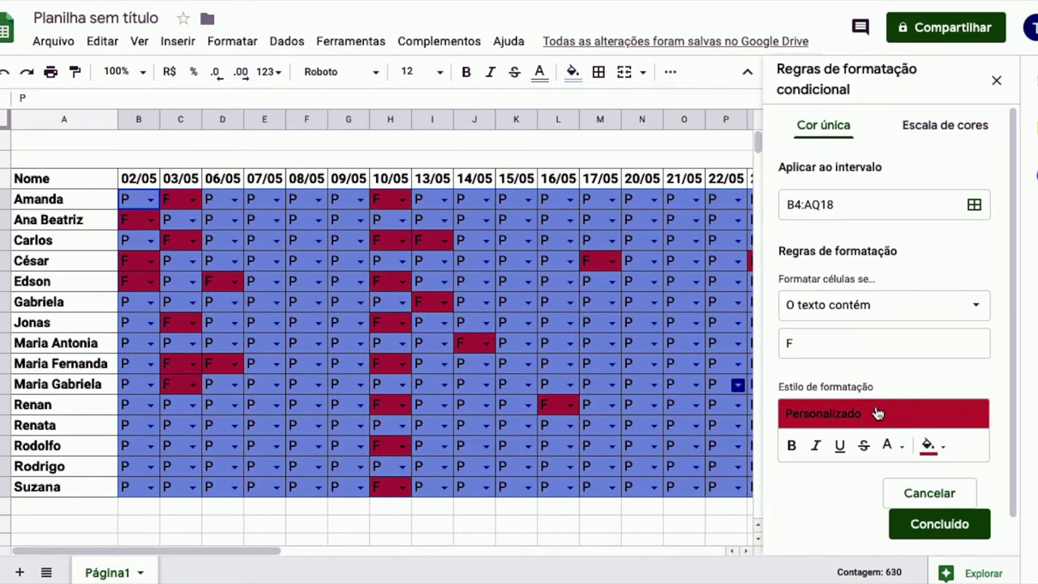
{"action": "scroll", "coordinate": [862, 502], "scroll_direction": "down", "scroll_amount": 1}
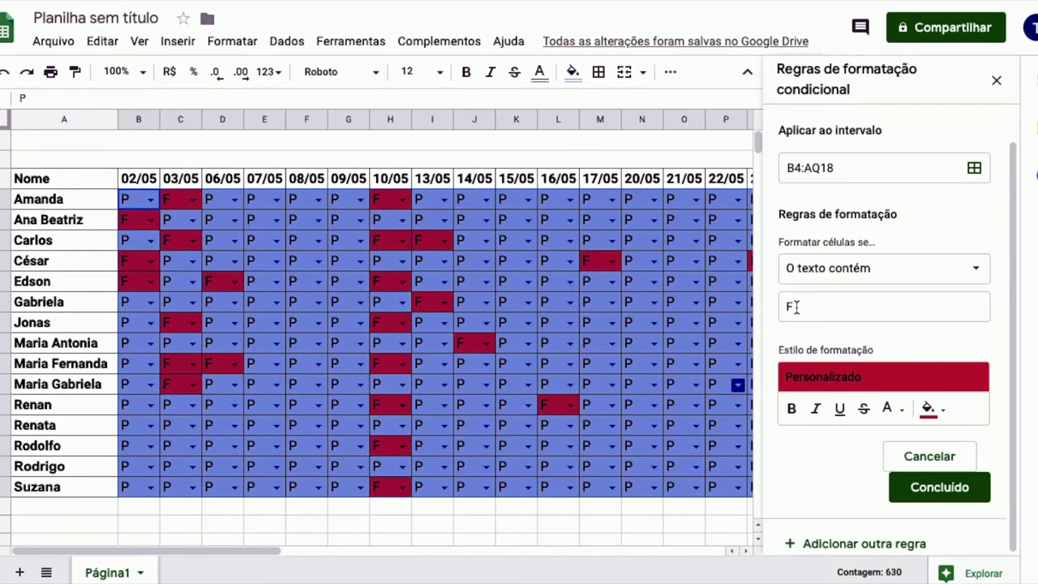
{"action": "left_click", "coordinate": [997, 81]}
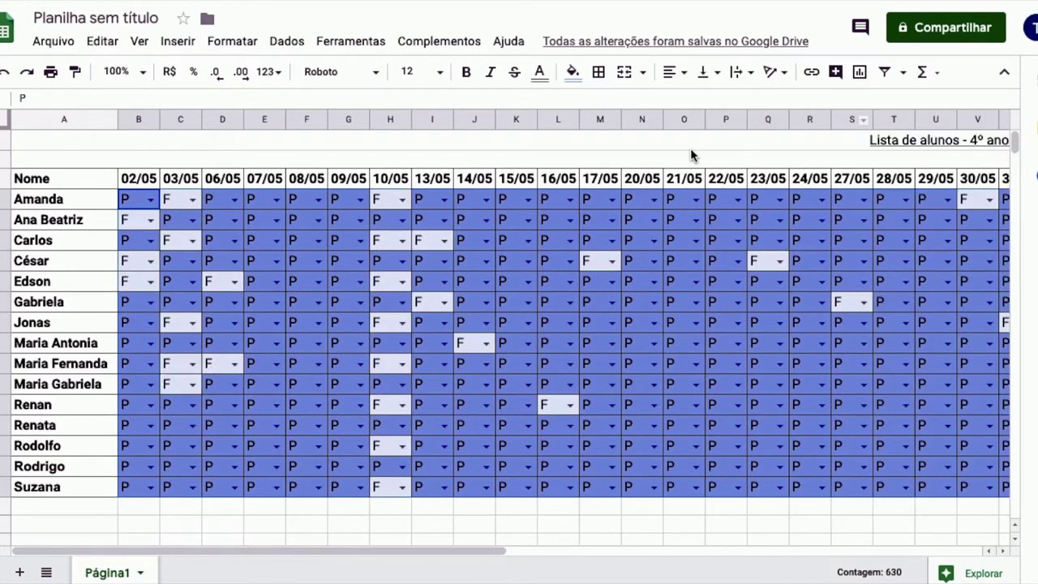